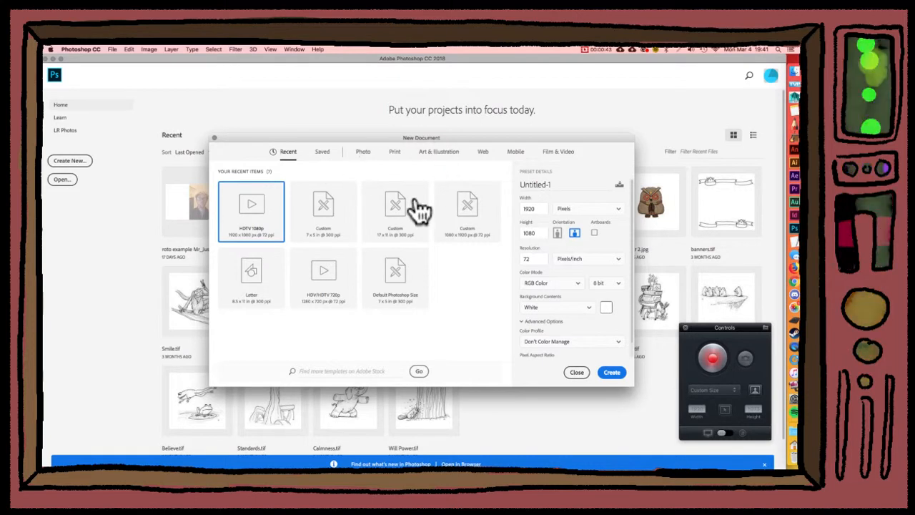
- Create a new film and video document from the HDTV 1080p preset, 1920 x 1080 pixels at 72 ppi
click(561, 162)
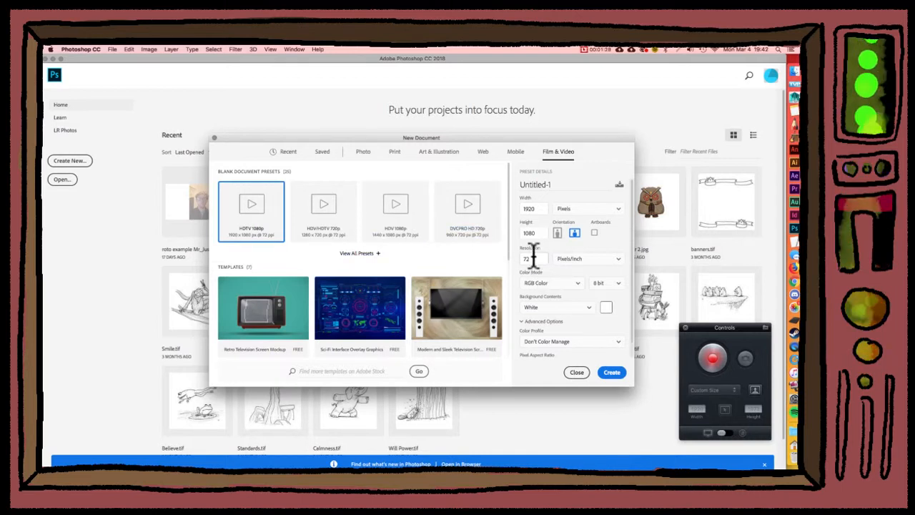
click(611, 373)
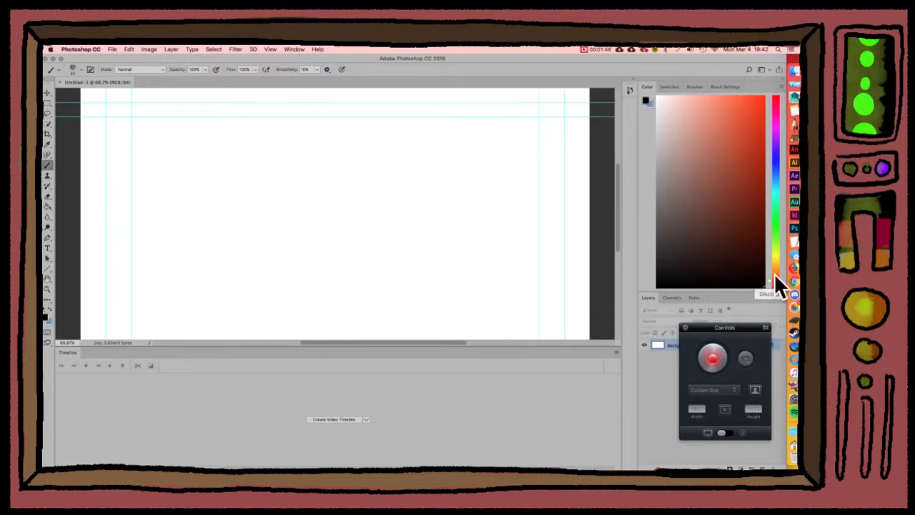
- Move the floating Controls window away from the layer list and set the foreground colour to a bright orange-red
drag(742, 164, 663, 136)
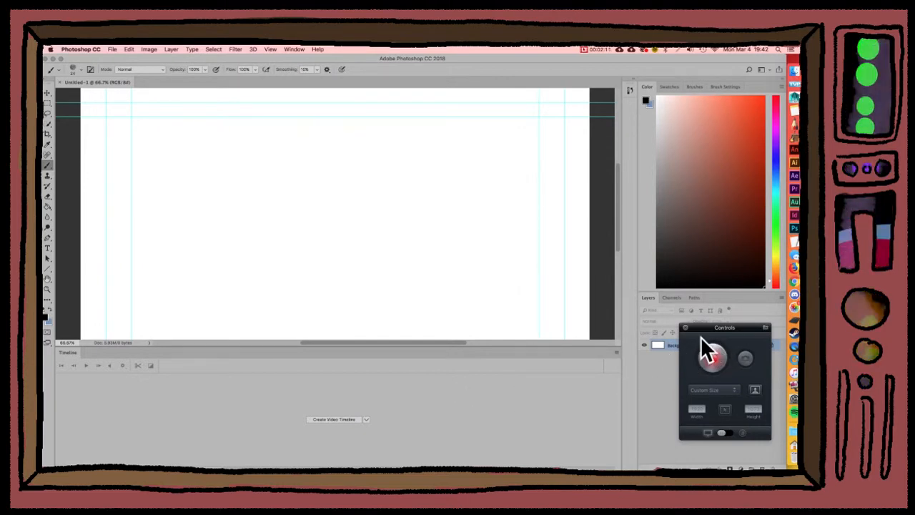
drag(723, 326, 799, 327)
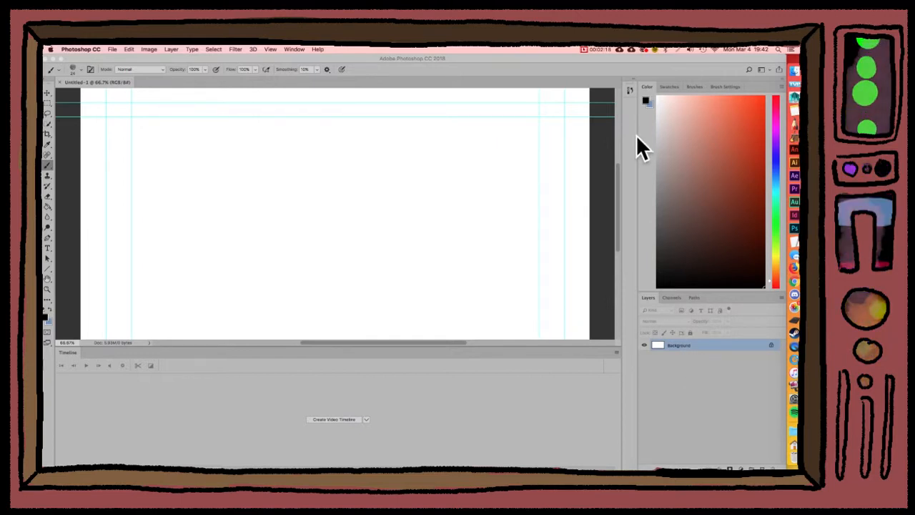
click(646, 86)
mouse_move(693, 182)
mouse_down()
mouse_move(688, 206)
mouse_move(723, 227)
mouse_move(734, 136)
mouse_move(755, 106)
mouse_up()
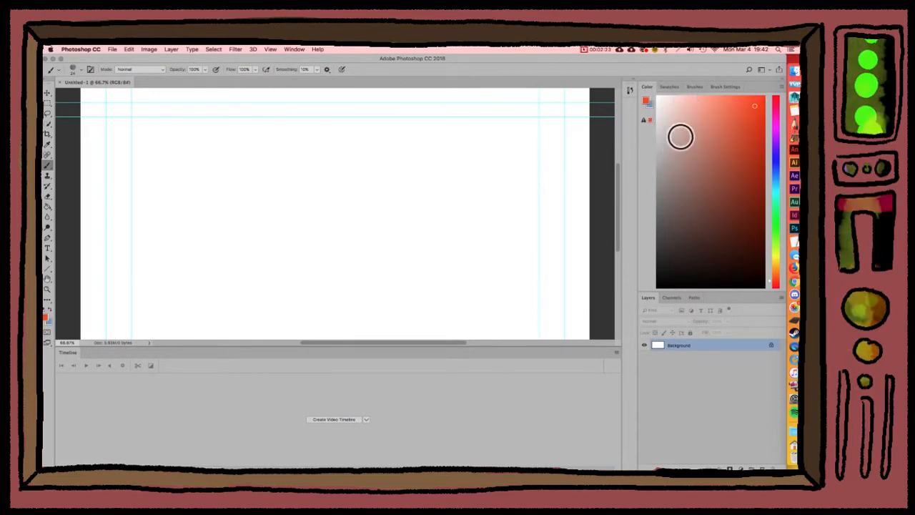
- Close the Swatches panel, look through the brush panels beside it and bring the colour picker back into view
click(692, 87)
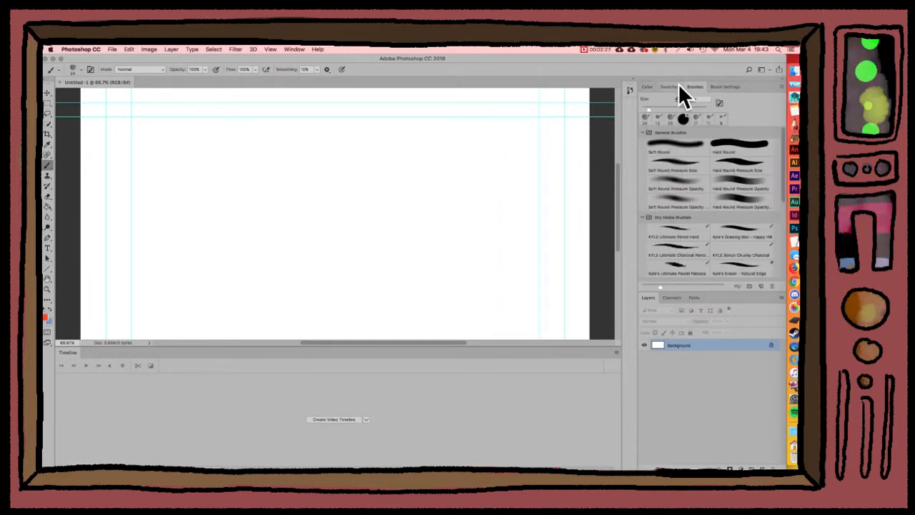
click(666, 86)
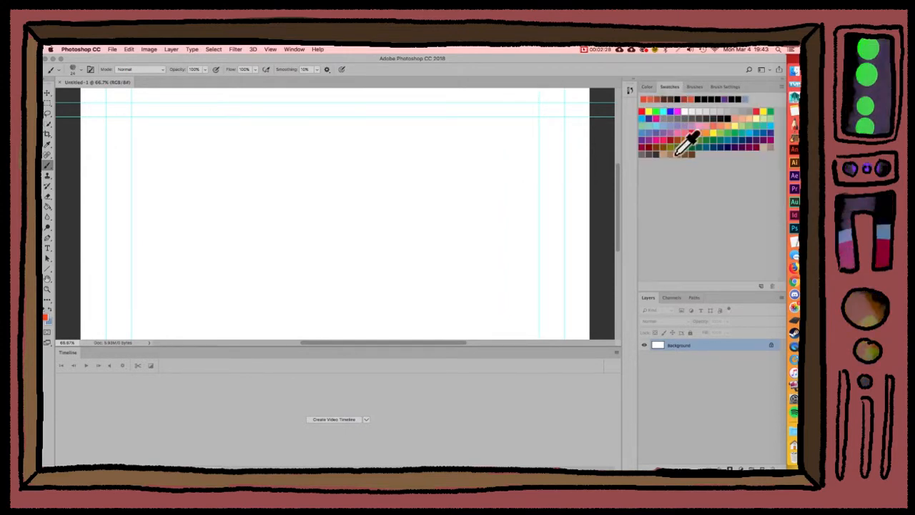
right_click(668, 87)
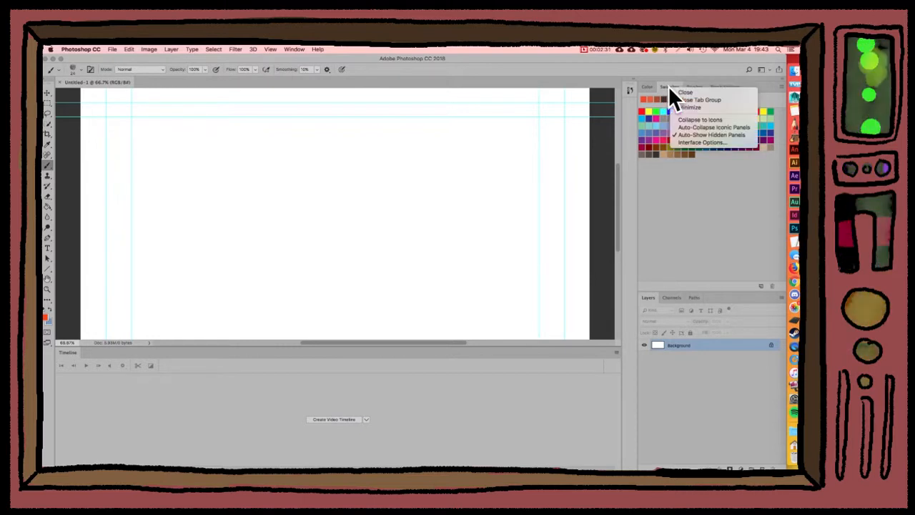
click(678, 93)
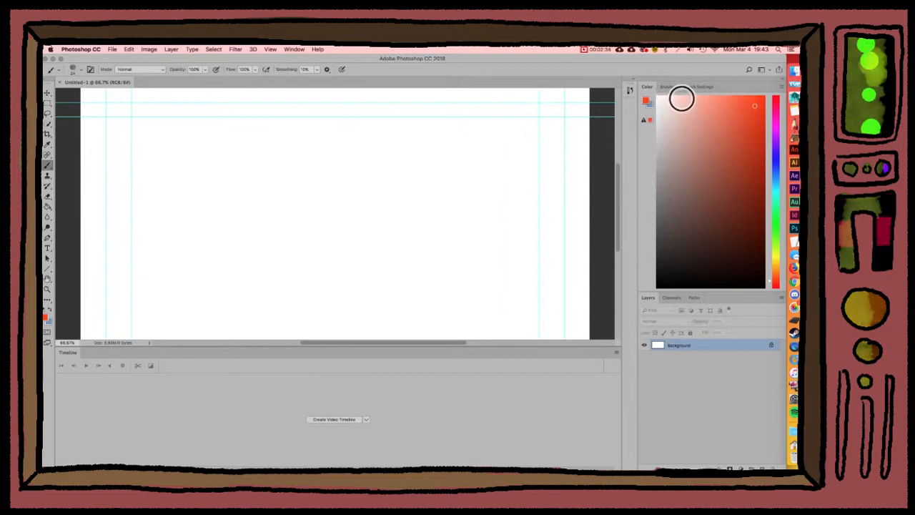
click(693, 85)
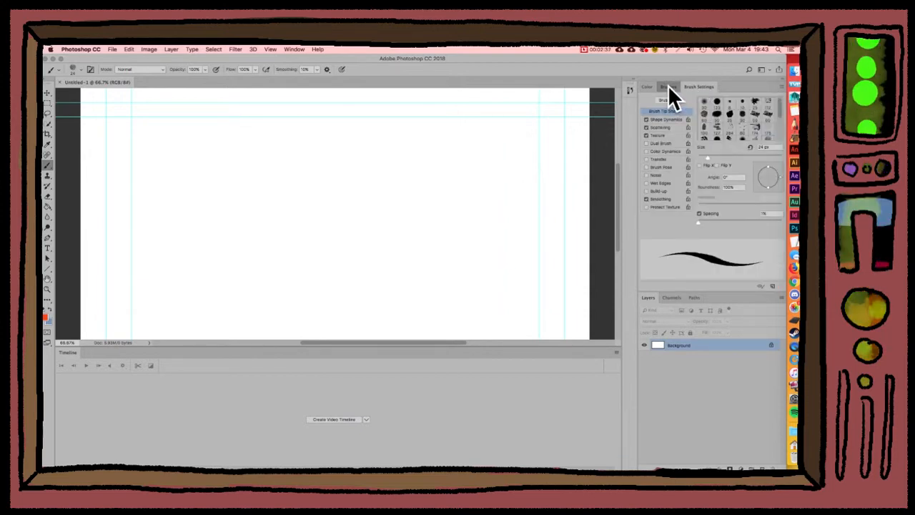
click(668, 86)
click(646, 86)
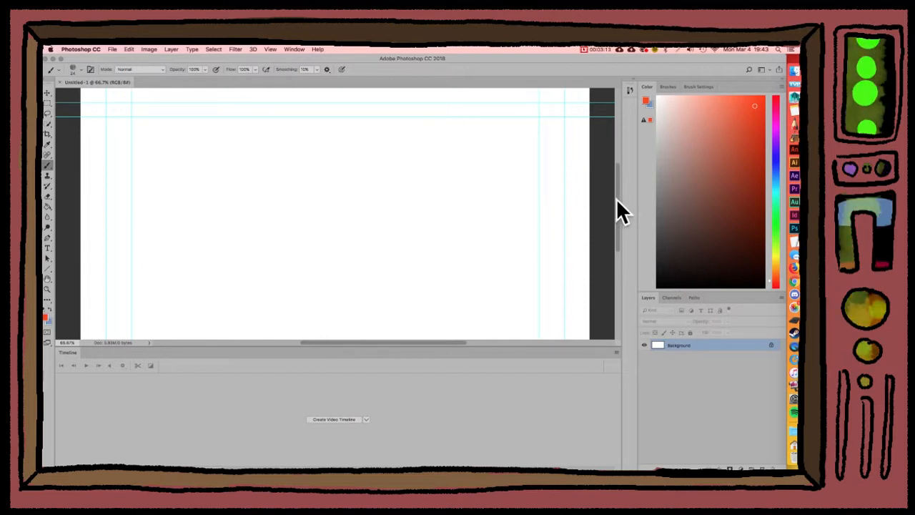
- Clear all the canvas guides from the new document
mouse_move(616, 198)
mouse_down()
mouse_move(617, 220)
mouse_move(615, 198)
mouse_up()
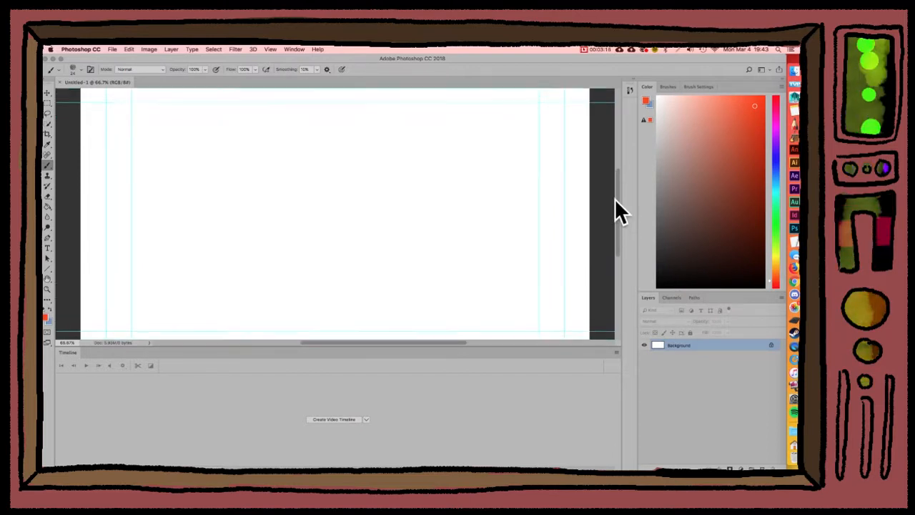
scroll(615, 198, up, 3)
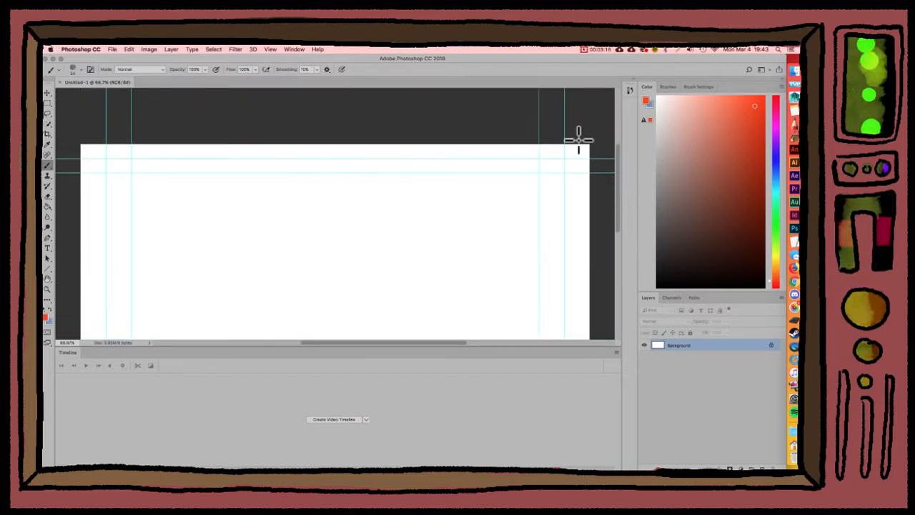
click(296, 49)
mouse_move(262, 47)
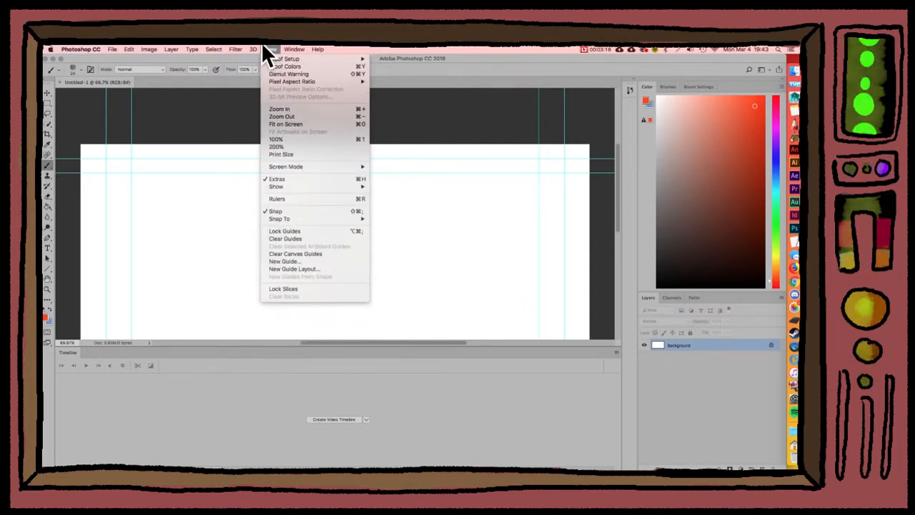
click(328, 253)
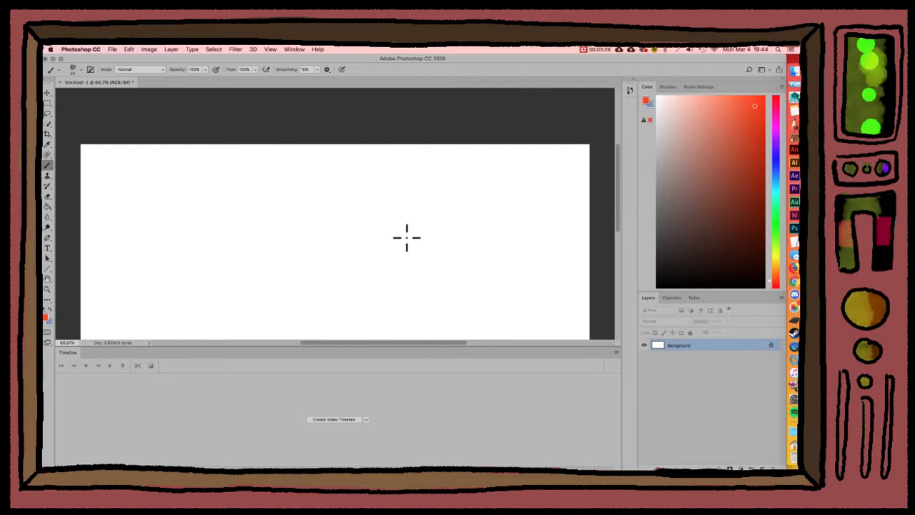
- Pan and zoom the canvas until the whole page fits in view at 50%
key(space)
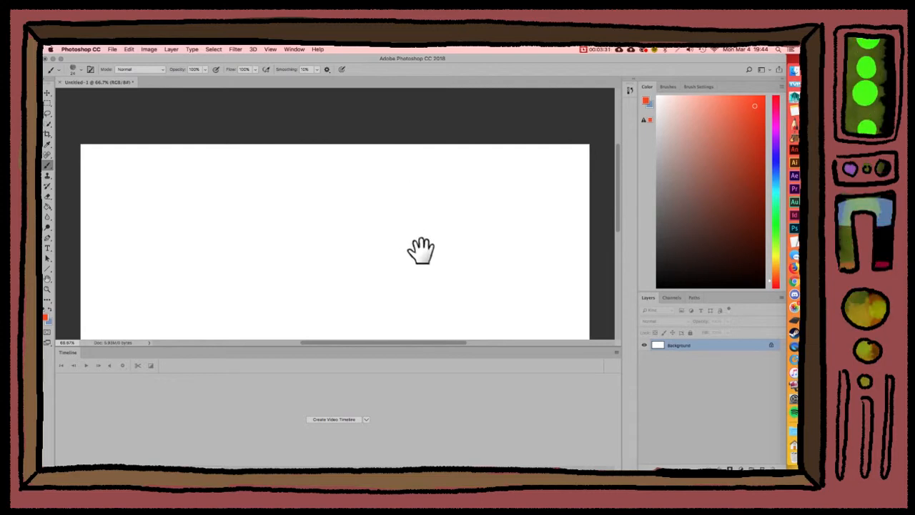
mouse_move(400, 249)
mouse_down()
mouse_move(419, 241)
mouse_move(336, 148)
mouse_move(281, 186)
mouse_move(425, 215)
mouse_move(450, 139)
mouse_move(378, 172)
mouse_up()
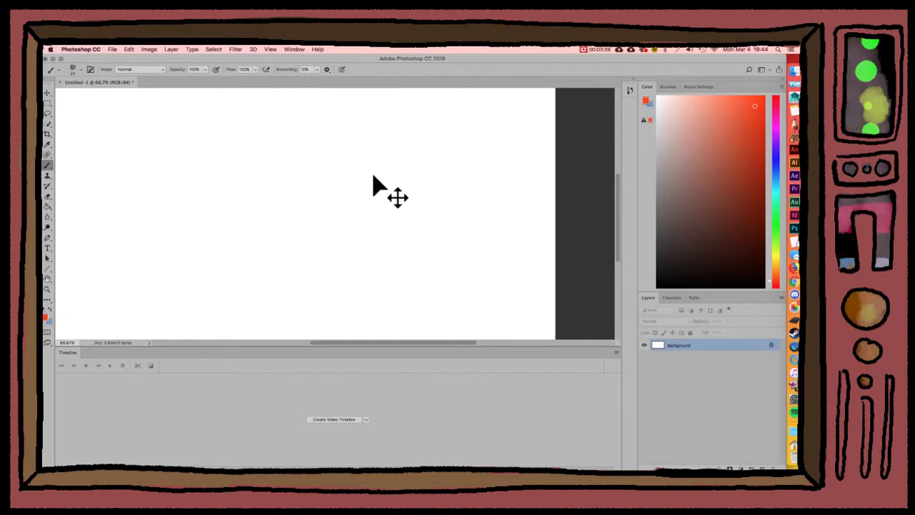
key(super+minus)
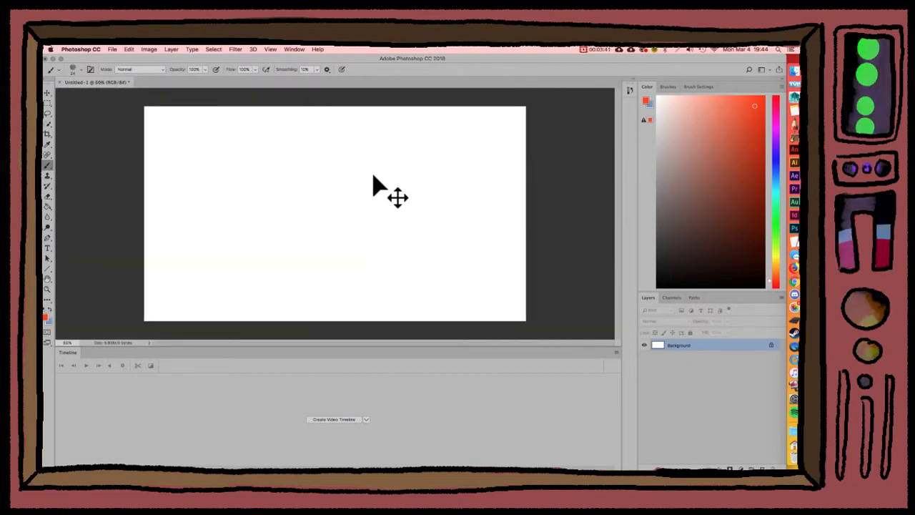
key(super+minus)
key(super+minus)
key(super+minus)
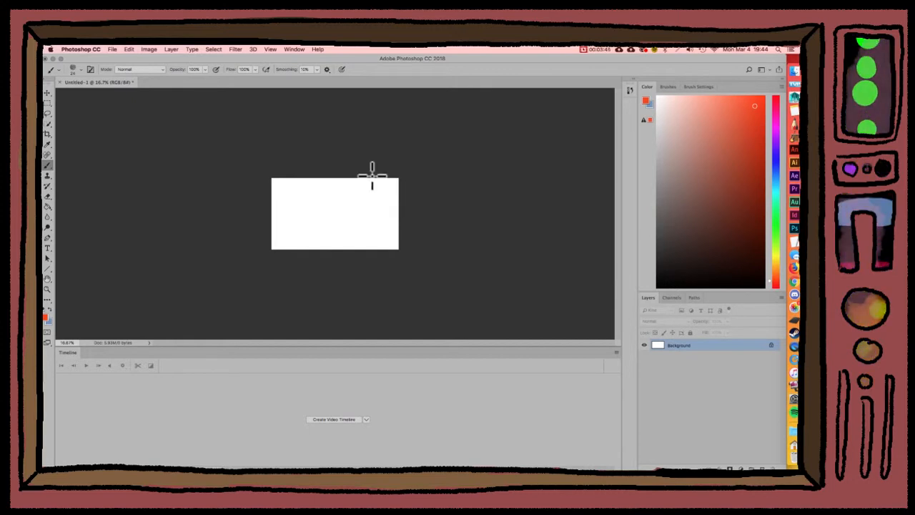
key(super+plus)
key(super+plus)
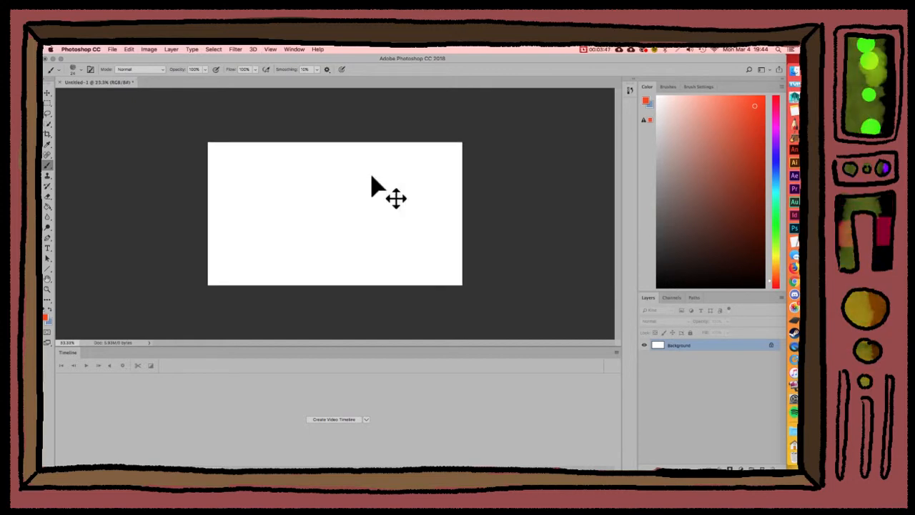
key(super+plus)
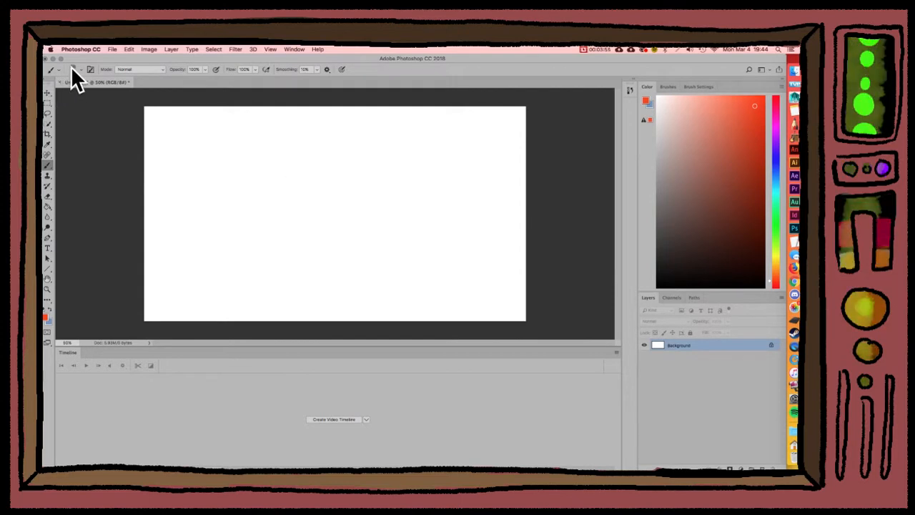
- Check the computer's installed memory in the Mac system overview and close that overview
click(50, 50)
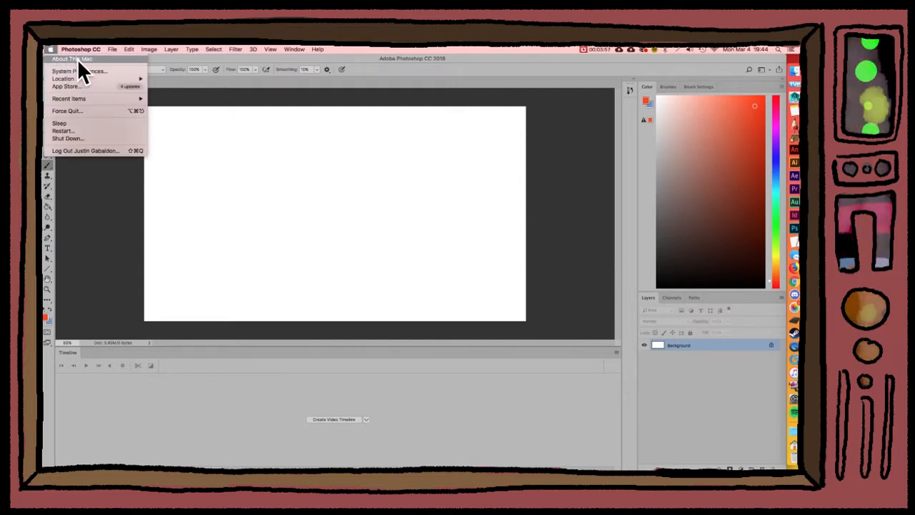
key(Escape)
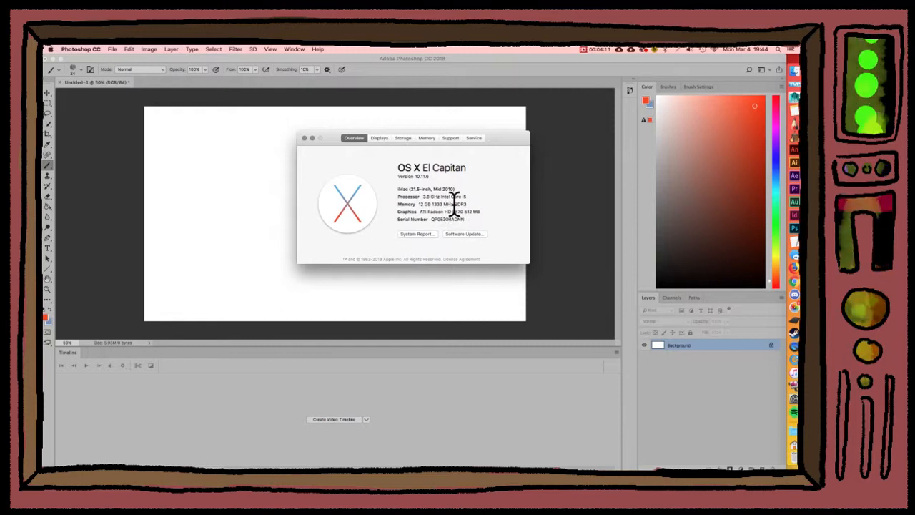
drag(453, 203, 419, 204)
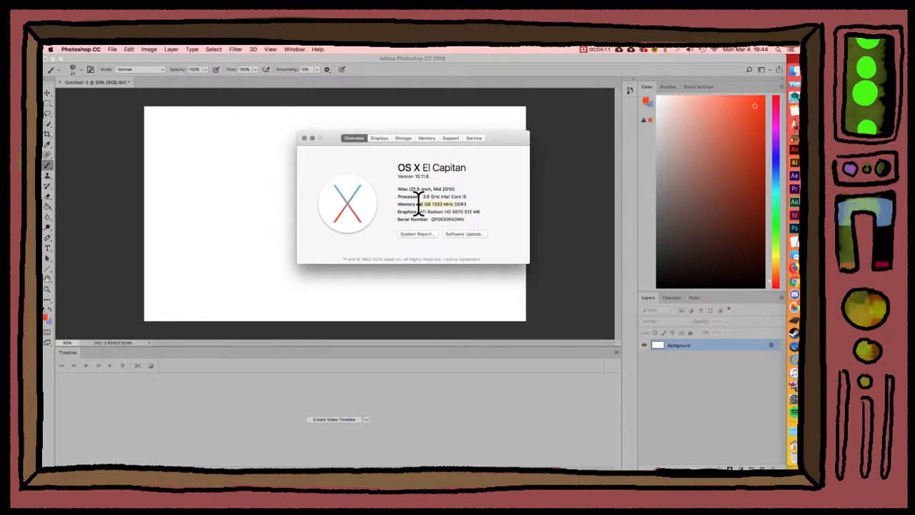
click(305, 138)
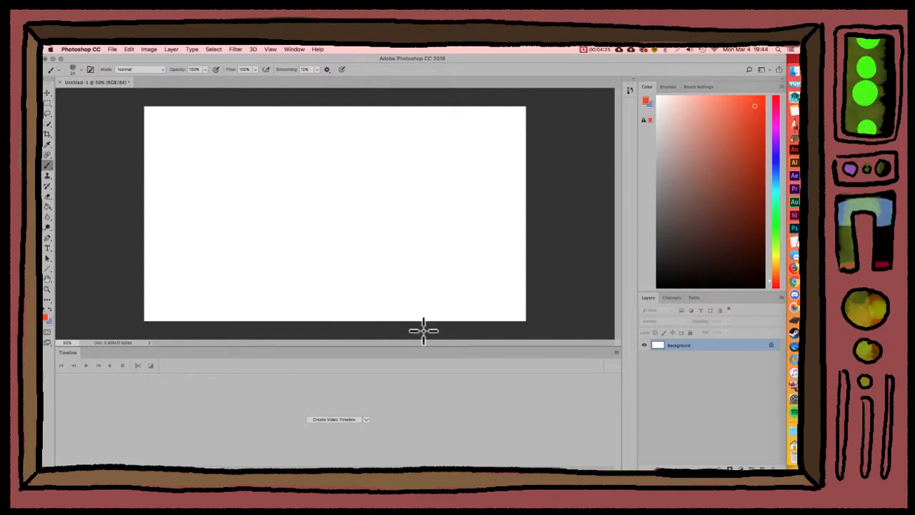
- Create a video timeline for the document and choose 24 fps as its frame rate
click(335, 419)
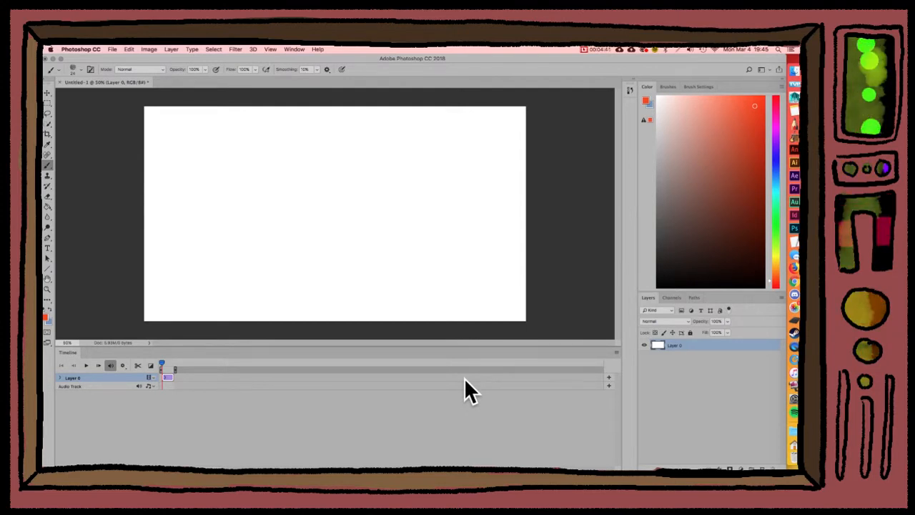
click(618, 352)
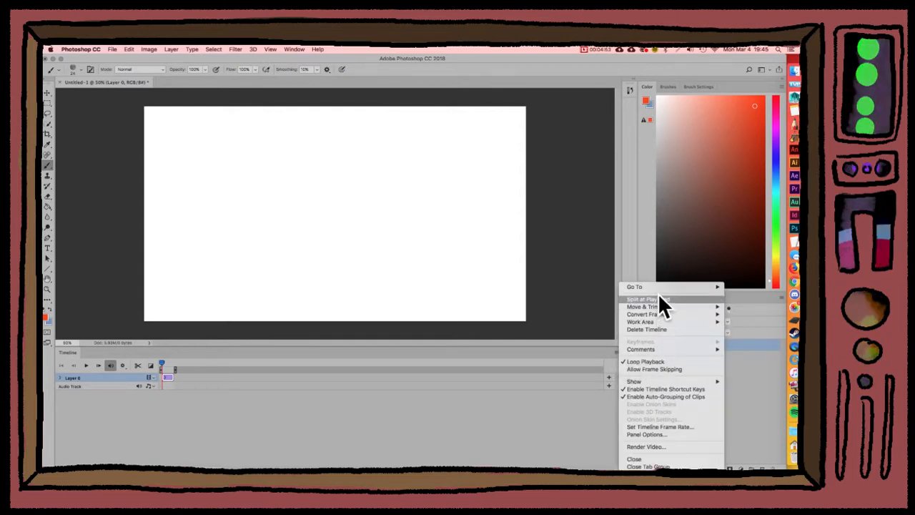
click(668, 425)
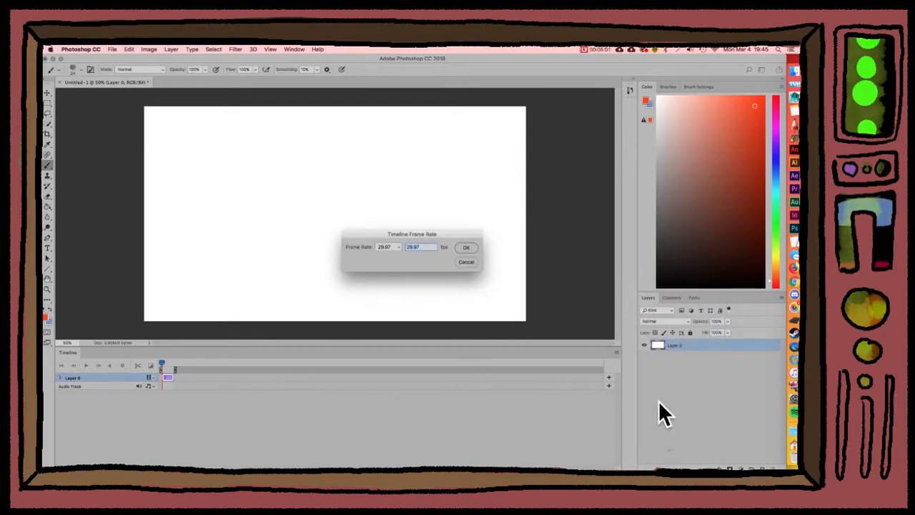
click(397, 247)
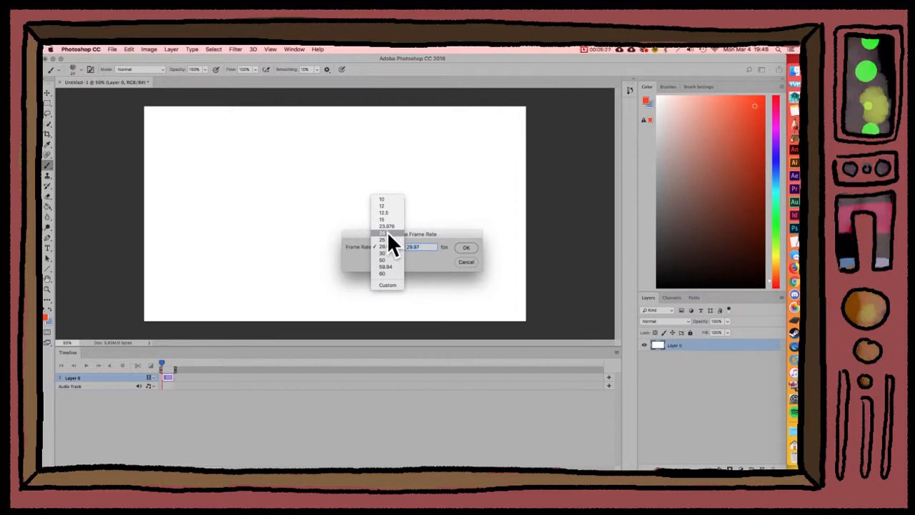
click(382, 232)
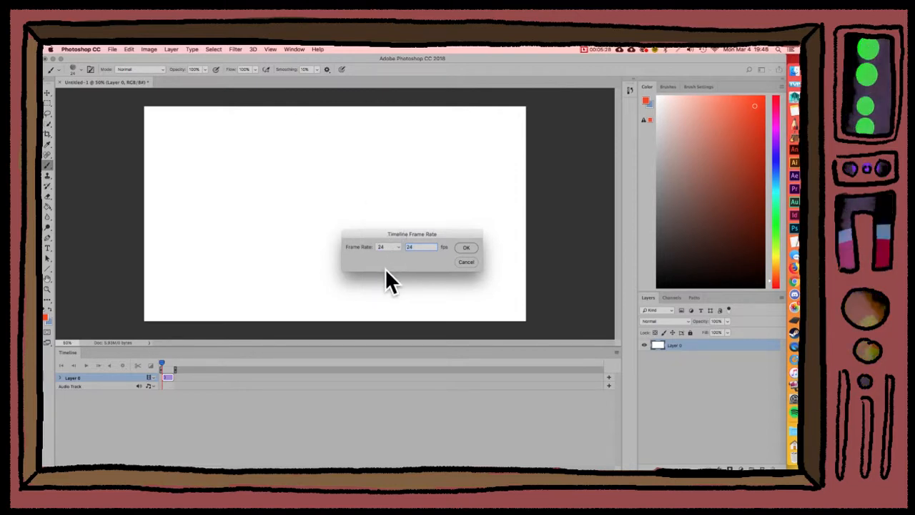
- Try the custom frame rate option, return the timeline frame rate to 24 fps and accept the setting
click(396, 246)
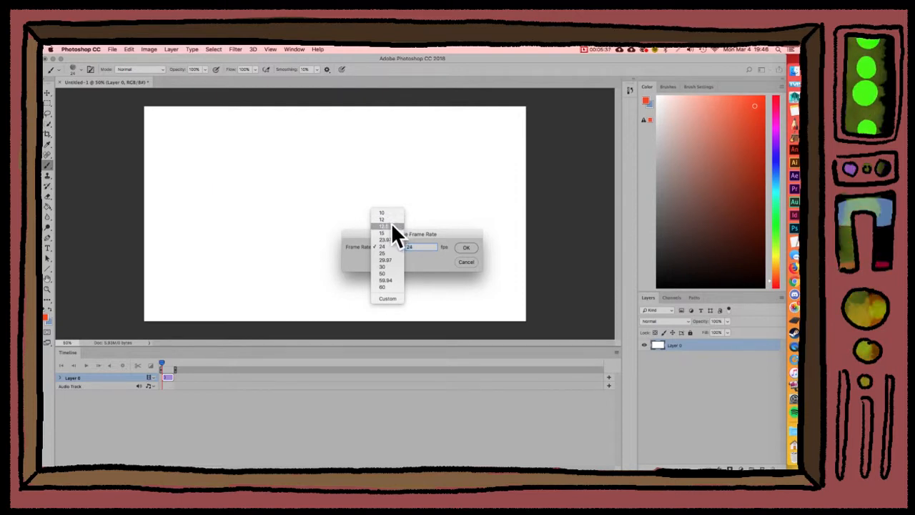
click(386, 299)
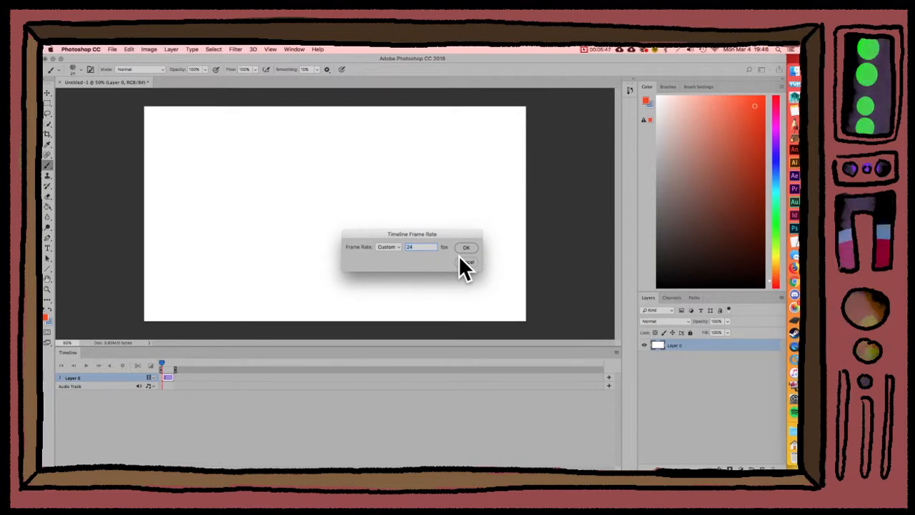
click(392, 246)
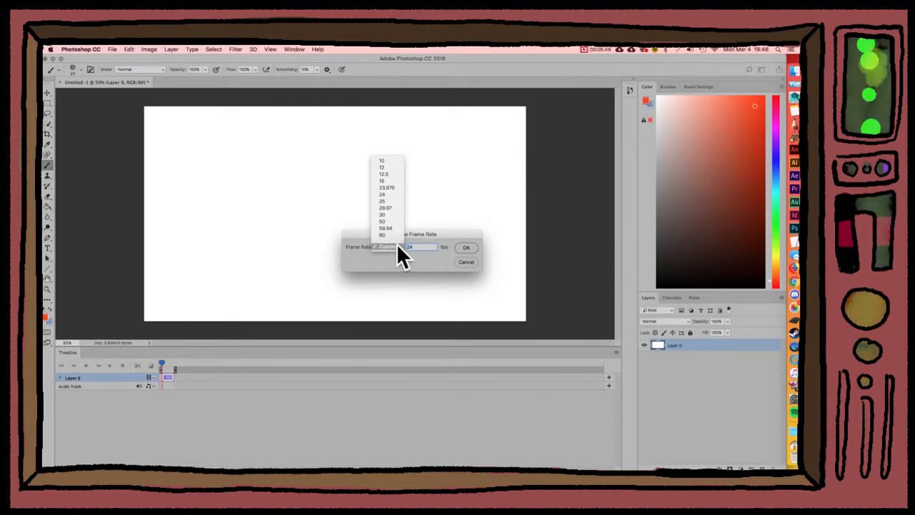
click(394, 193)
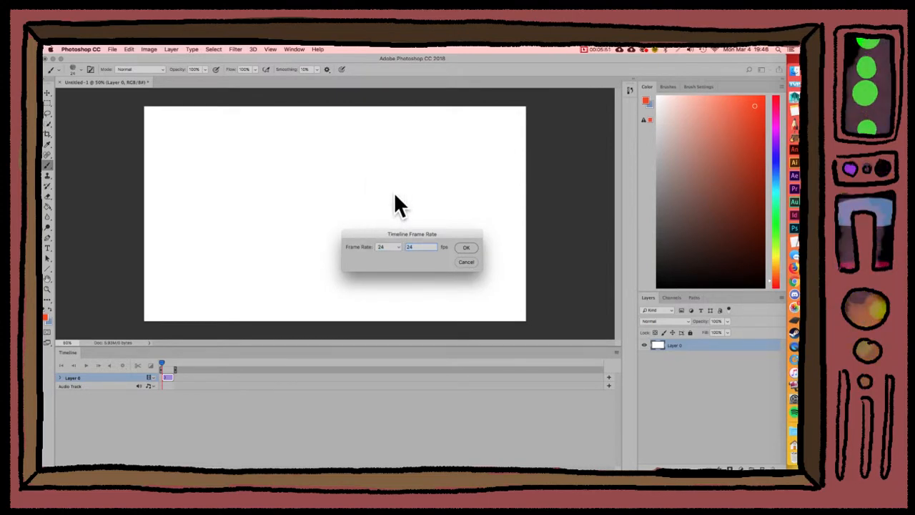
click(392, 250)
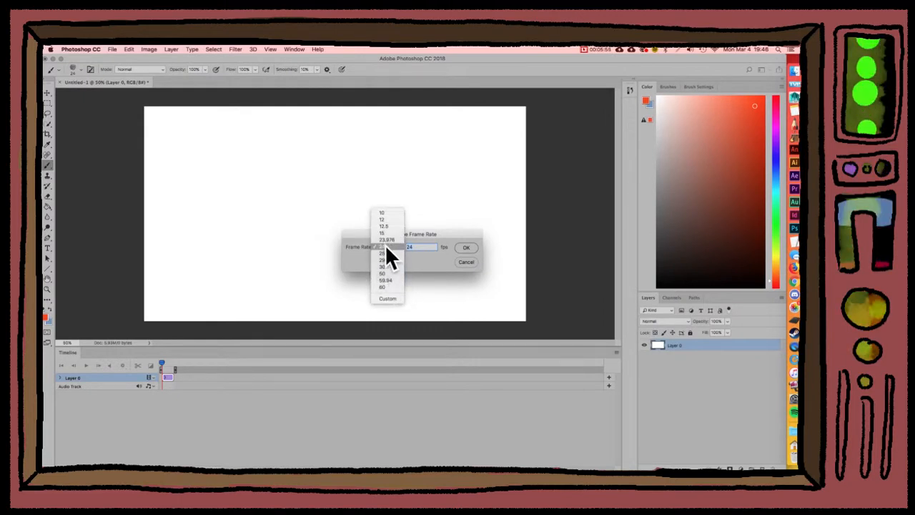
click(427, 263)
click(466, 247)
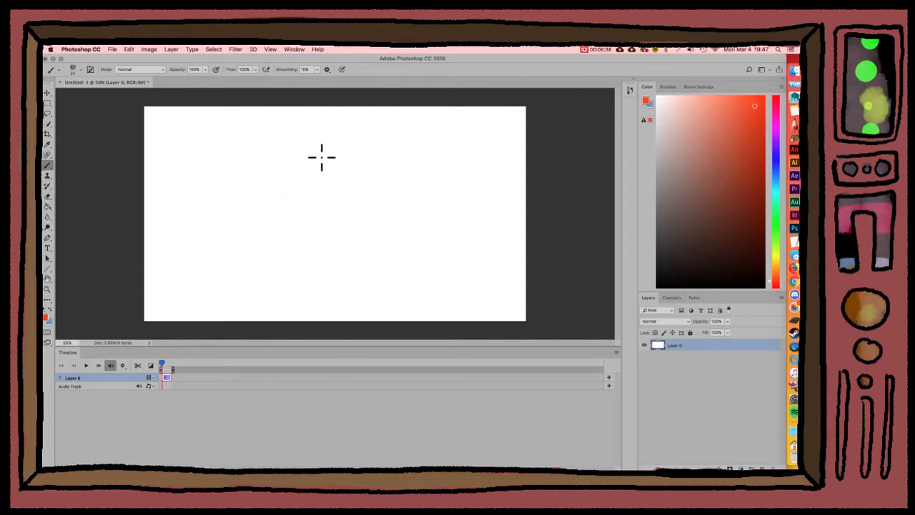
- Draw a rough red circle freehand on Layer 0 and add a new empty layer above it
mouse_move(329, 150)
mouse_down()
mouse_move(295, 155)
mouse_move(263, 205)
mouse_move(308, 261)
mouse_move(365, 250)
mouse_move(395, 208)
mouse_move(386, 156)
mouse_move(341, 146)
mouse_move(285, 183)
mouse_move(313, 147)
mouse_move(279, 163)
mouse_up()
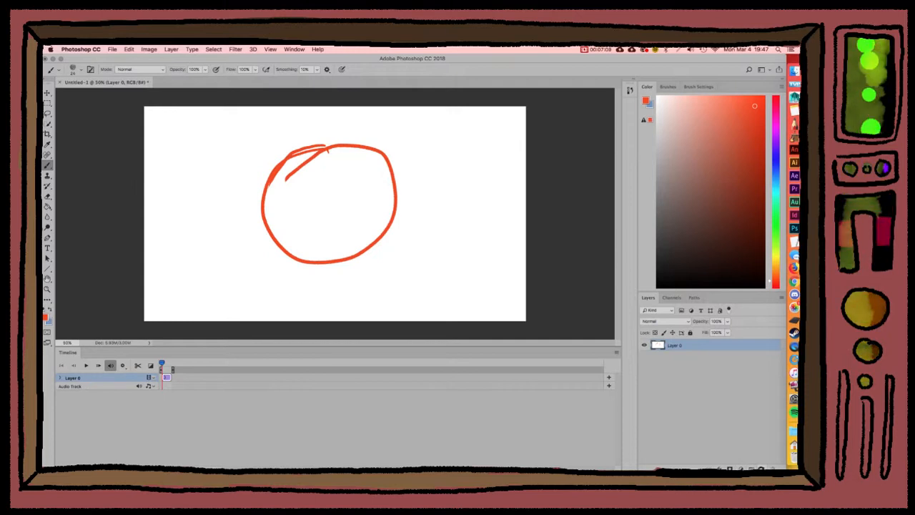
click(761, 469)
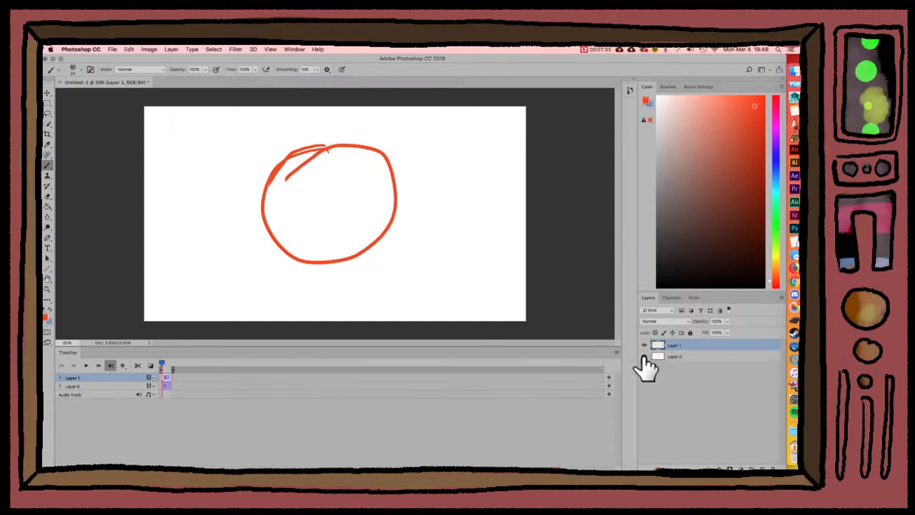
- Erase the red circle's outline from Layer 0 with the Eraser and hide that layer
click(692, 359)
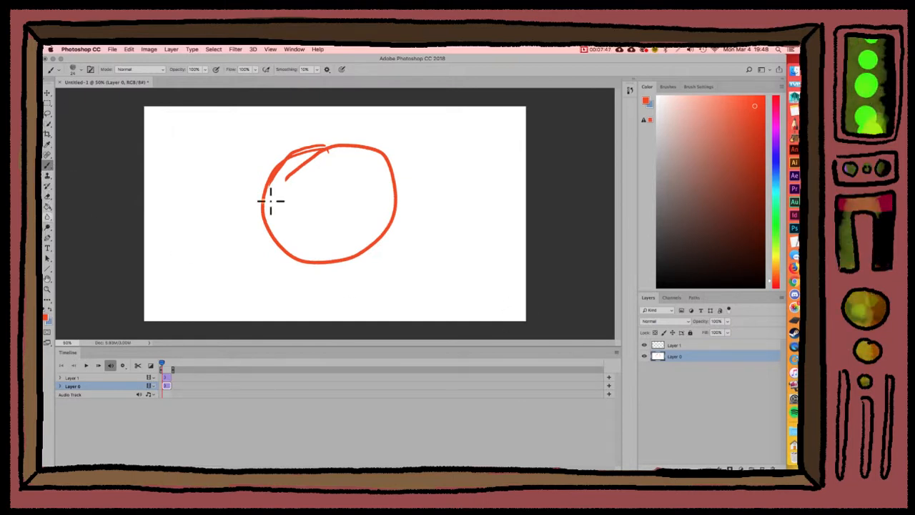
click(45, 193)
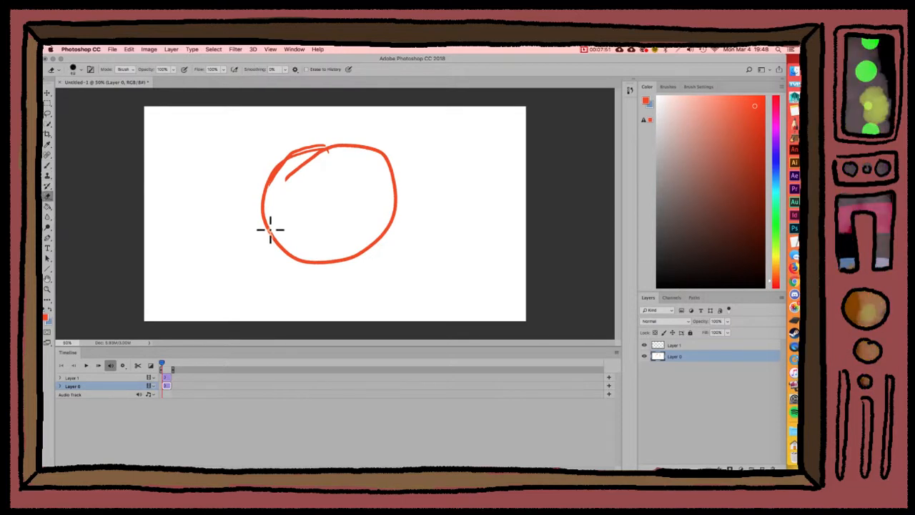
mouse_move(360, 139)
mouse_down()
mouse_move(307, 149)
mouse_move(281, 171)
mouse_move(284, 160)
mouse_move(262, 220)
mouse_move(290, 256)
mouse_move(274, 231)
mouse_move(303, 262)
mouse_move(360, 250)
mouse_move(350, 262)
mouse_move(380, 233)
mouse_move(375, 248)
mouse_move(394, 214)
mouse_move(392, 163)
mouse_move(392, 172)
mouse_move(377, 148)
mouse_move(326, 155)
mouse_move(331, 149)
mouse_move(284, 179)
mouse_move(323, 145)
mouse_up()
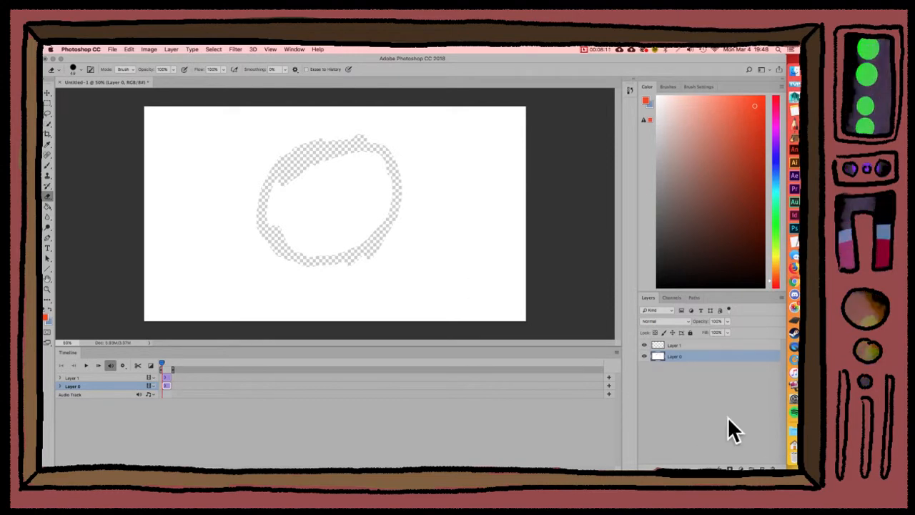
click(644, 356)
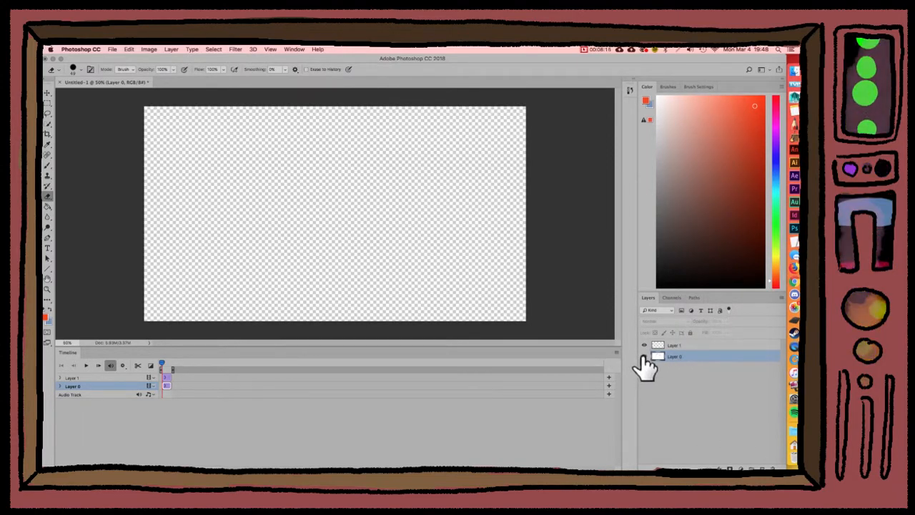
click(644, 356)
click(643, 356)
- Draw a rough red circle with the Brush on Layer 1, near the middle of the canvas
click(690, 347)
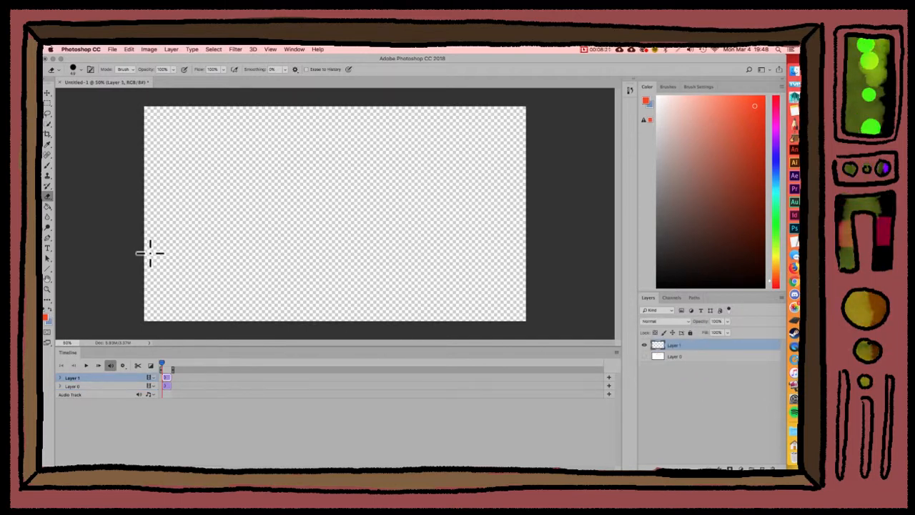
click(46, 166)
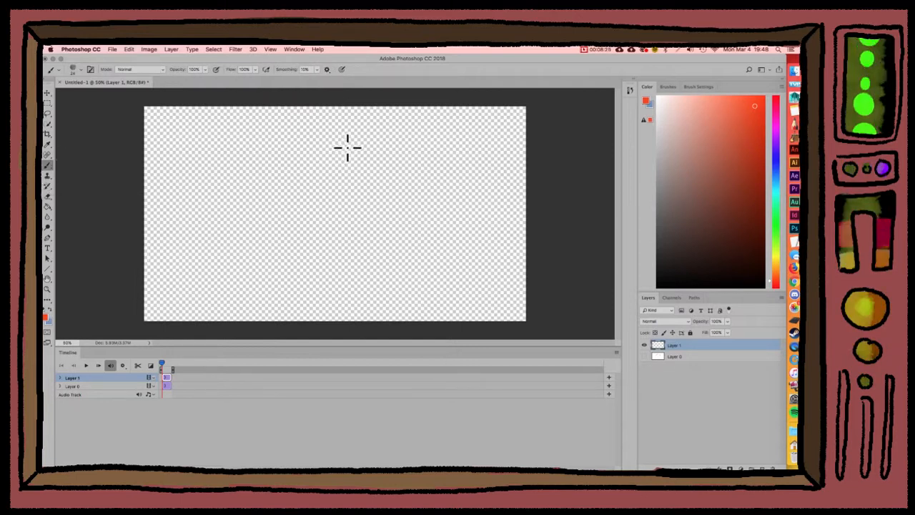
mouse_move(347, 148)
mouse_down()
mouse_move(302, 158)
mouse_move(285, 195)
mouse_move(283, 236)
mouse_move(310, 270)
mouse_move(370, 263)
mouse_move(395, 235)
mouse_move(399, 177)
mouse_move(380, 144)
mouse_move(354, 135)
mouse_move(313, 148)
mouse_up()
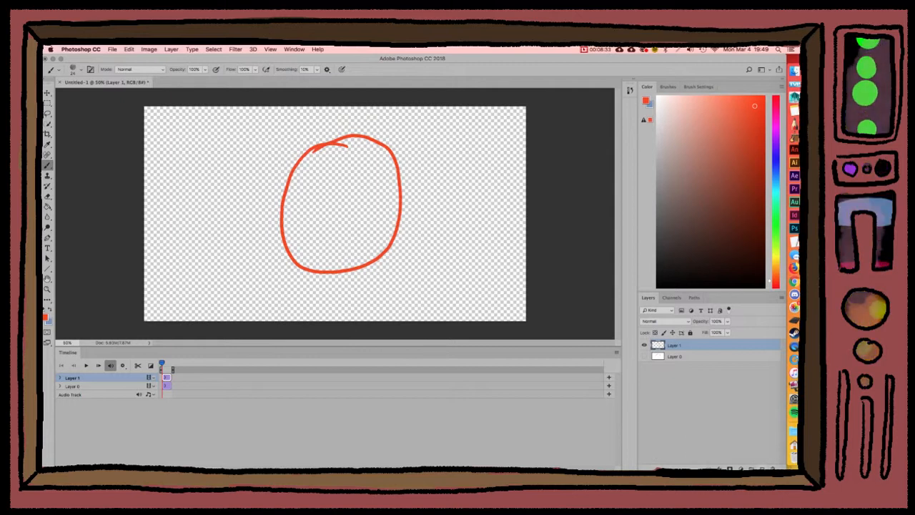
- Add another empty layer, place its clip directly after the Layer 1 clip and move the playhead to its start
key(super+alt+shift+n)
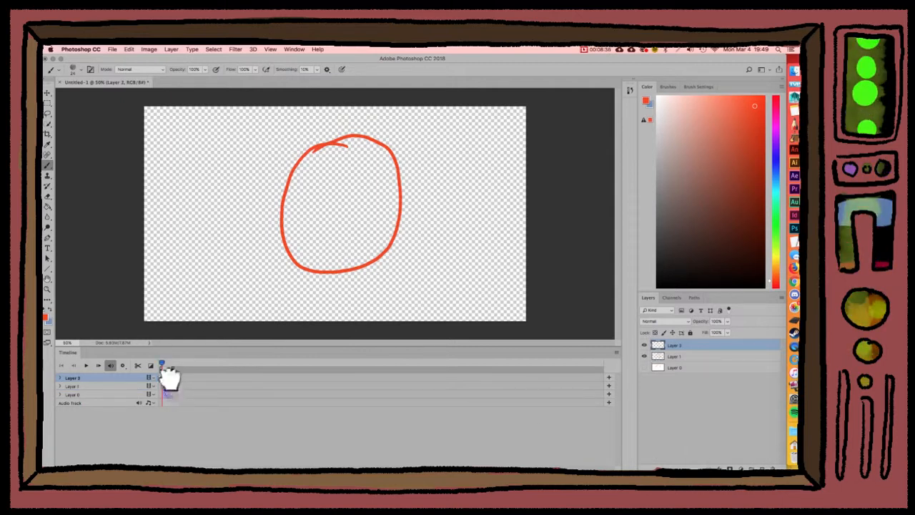
mouse_move(170, 378)
mouse_down()
mouse_move(180, 388)
mouse_move(164, 378)
mouse_up()
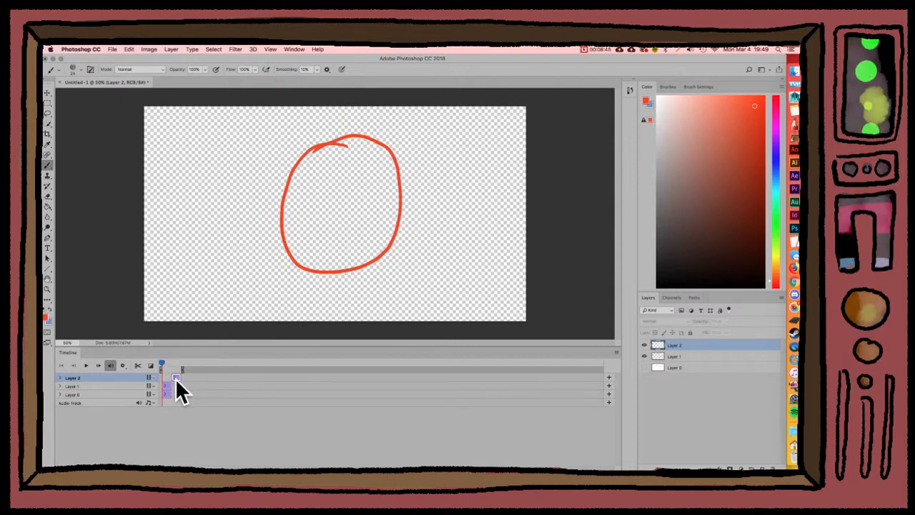
drag(163, 361, 170, 360)
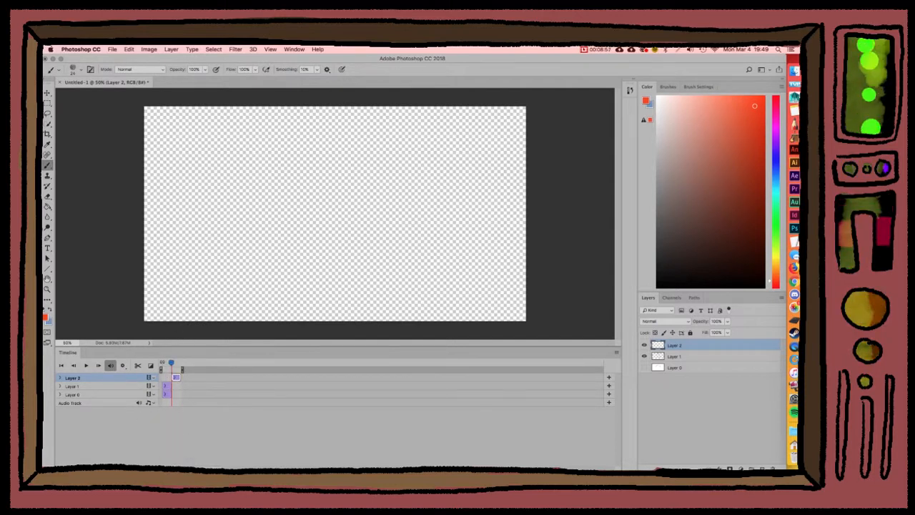
- Shorten the Layer 1 clip to a single frame and move the Layer 2 clip to the start of the timeline
scroll(365, 382, up, 5)
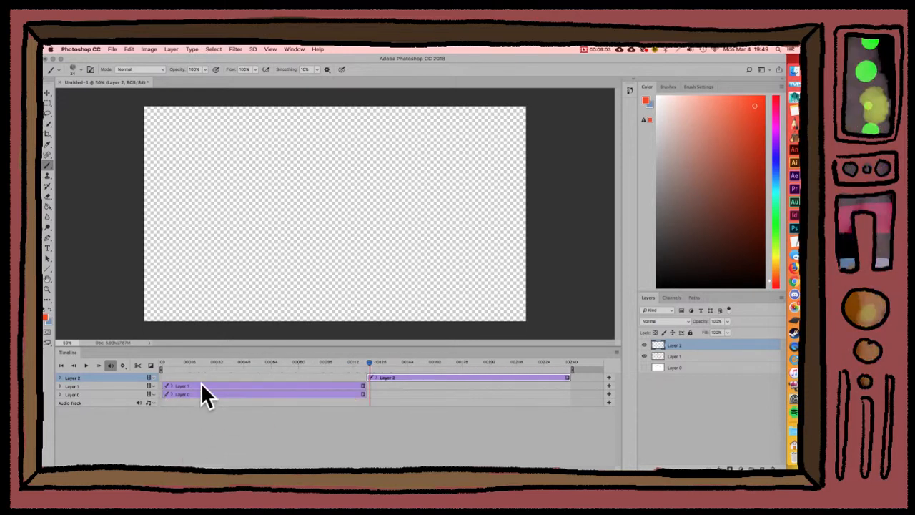
click(365, 362)
click(364, 362)
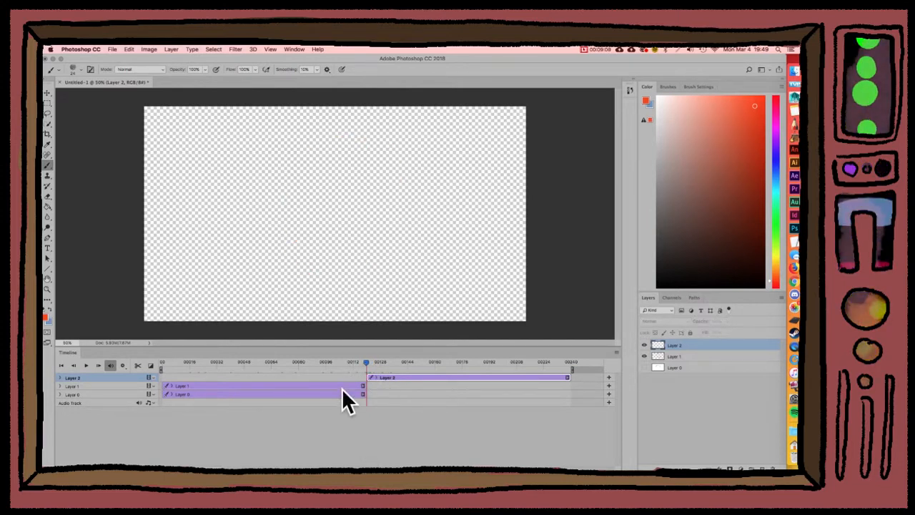
drag(364, 388, 148, 415)
drag(409, 376, 160, 388)
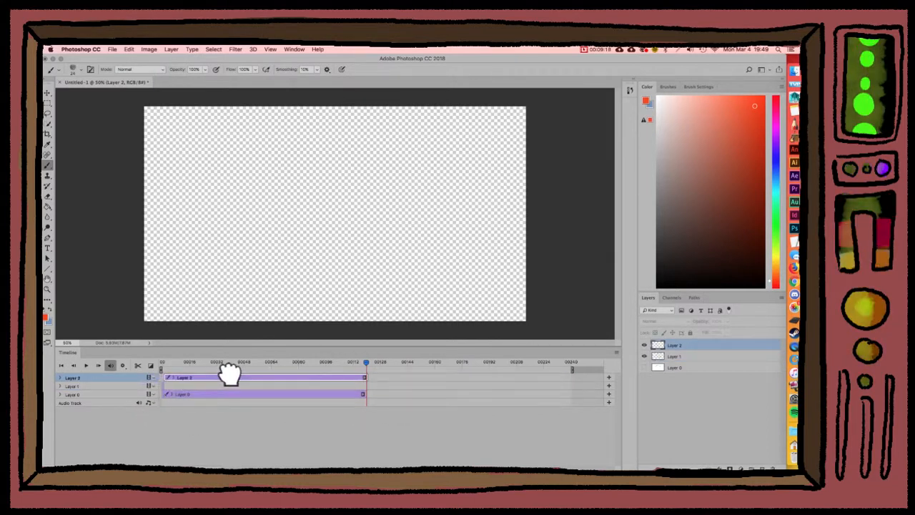
- Delete Layer 0 from the document
click(683, 368)
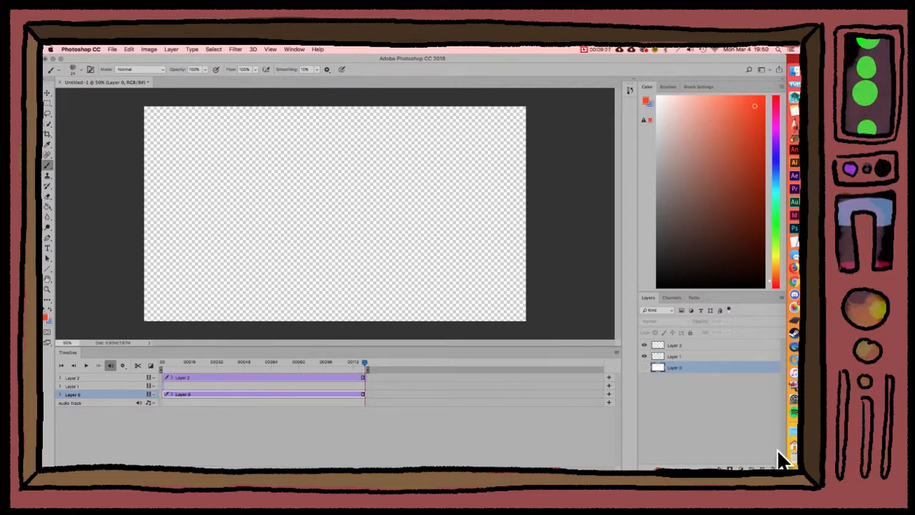
click(774, 469)
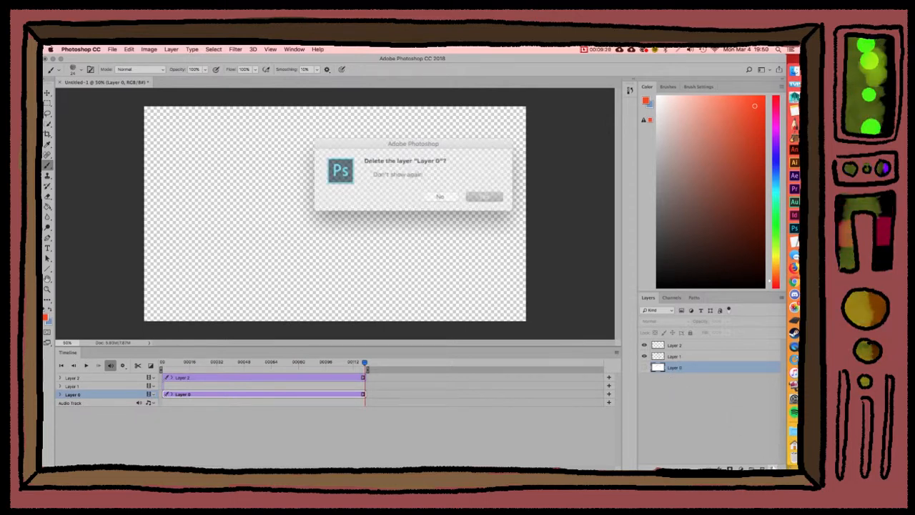
click(475, 194)
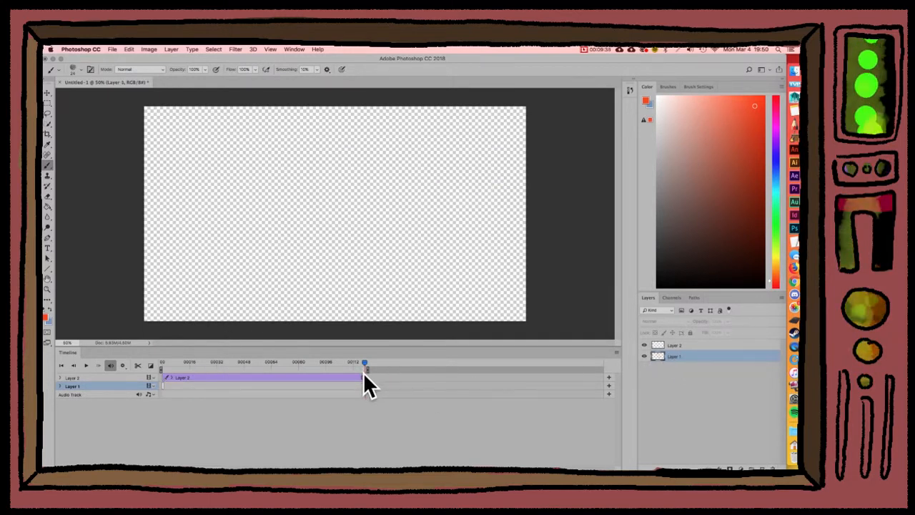
- Trim the Layer 2 clip to one frame, place it right after Layer 1's frame and put the playhead at frame 00001
drag(364, 377, 85, 404)
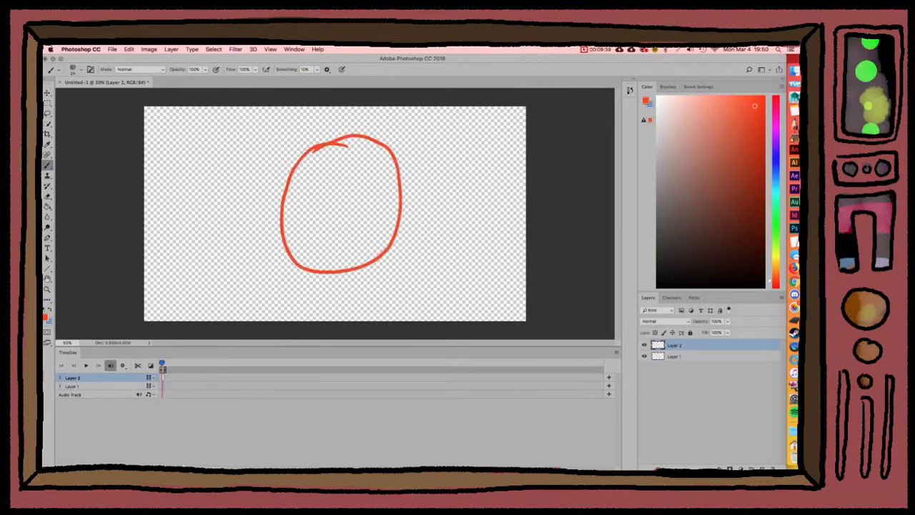
drag(192, 466, 207, 465)
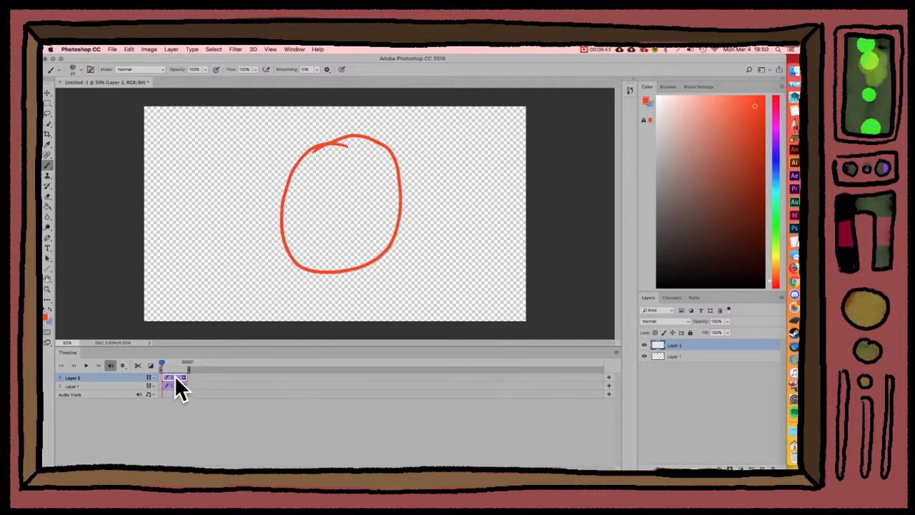
mouse_move(176, 377)
mouse_down()
mouse_move(208, 376)
mouse_move(170, 361)
mouse_move(178, 360)
mouse_up()
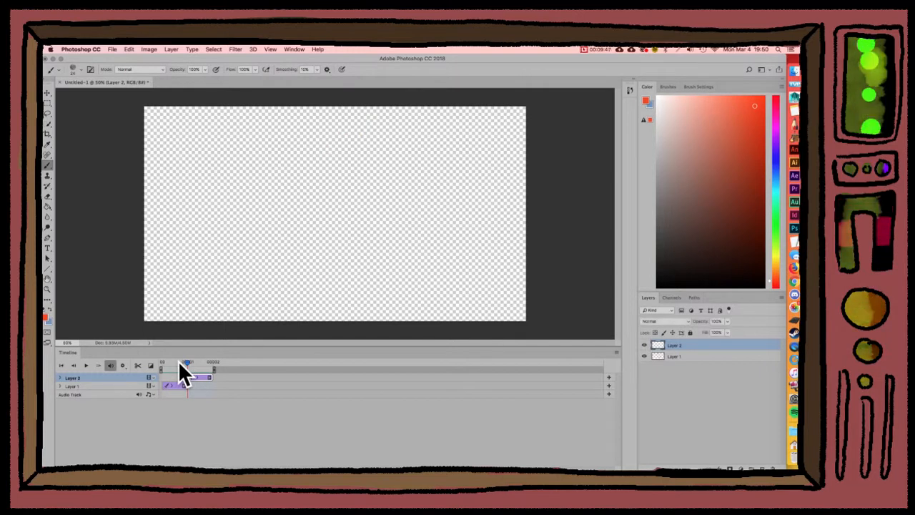
- Enable onion skins and draw a narrower red oval on Layer 2 inside the previous frame's circle
click(616, 351)
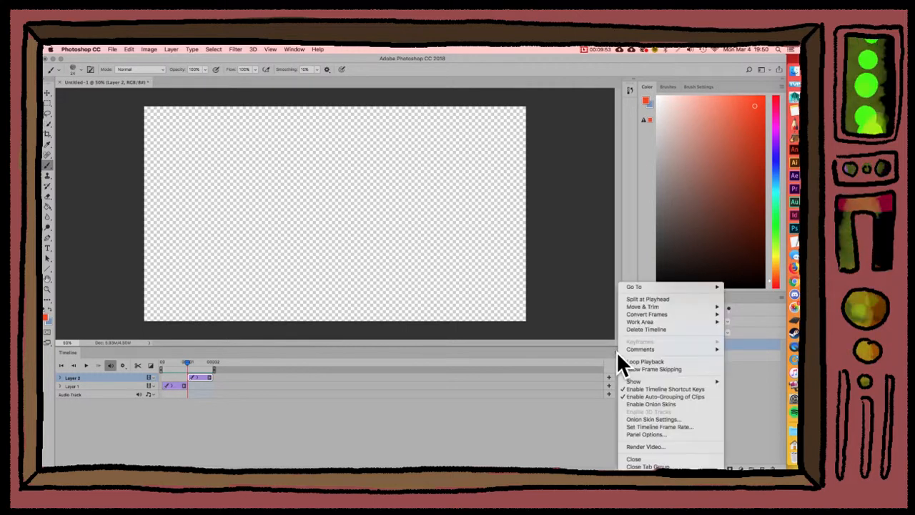
click(656, 400)
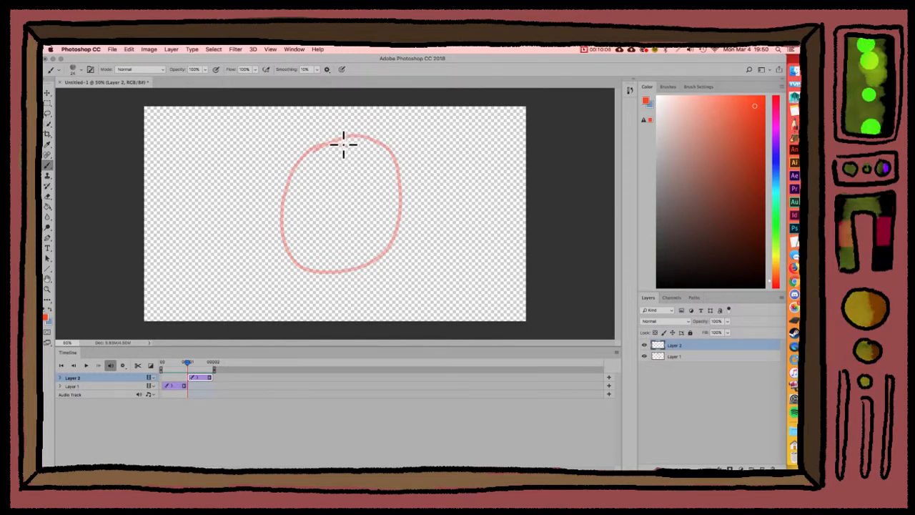
mouse_move(343, 143)
mouse_down()
mouse_move(310, 170)
mouse_move(293, 230)
mouse_move(297, 251)
mouse_move(326, 266)
mouse_move(345, 263)
mouse_move(376, 228)
mouse_move(384, 171)
mouse_move(343, 143)
mouse_up()
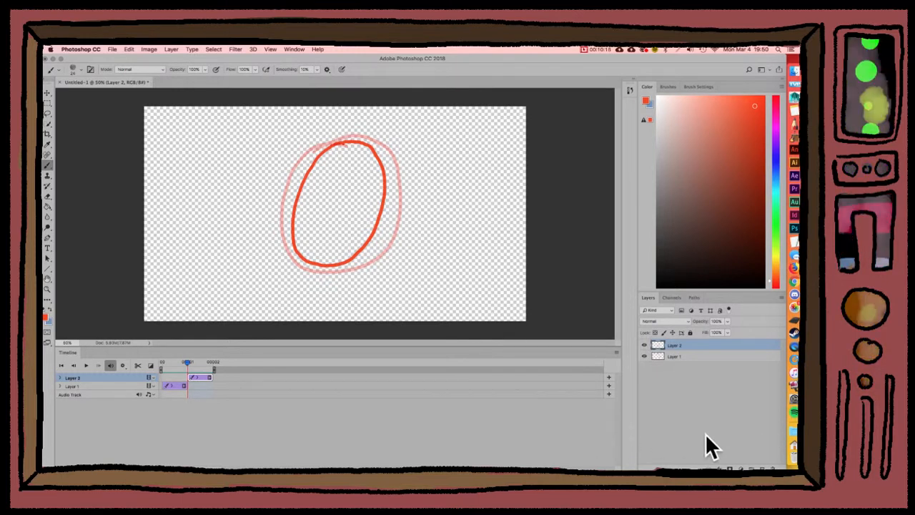
- Add a third layer, trim its clip to one frame, place it after Layer 2 and move the playhead to frame 00002
click(762, 467)
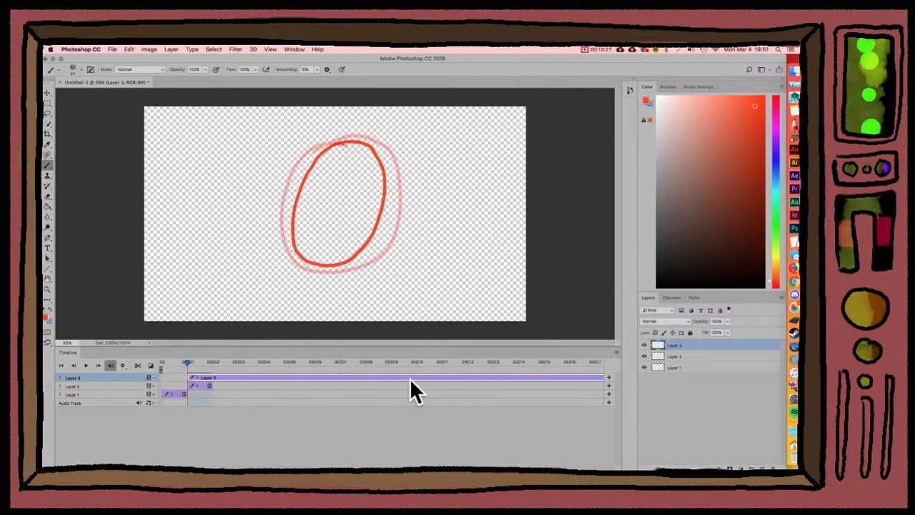
key(space)
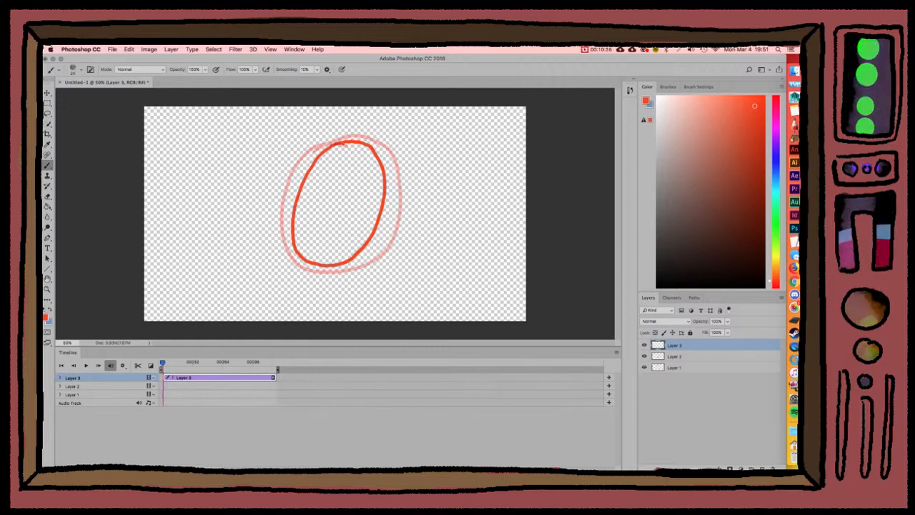
drag(274, 379, 102, 396)
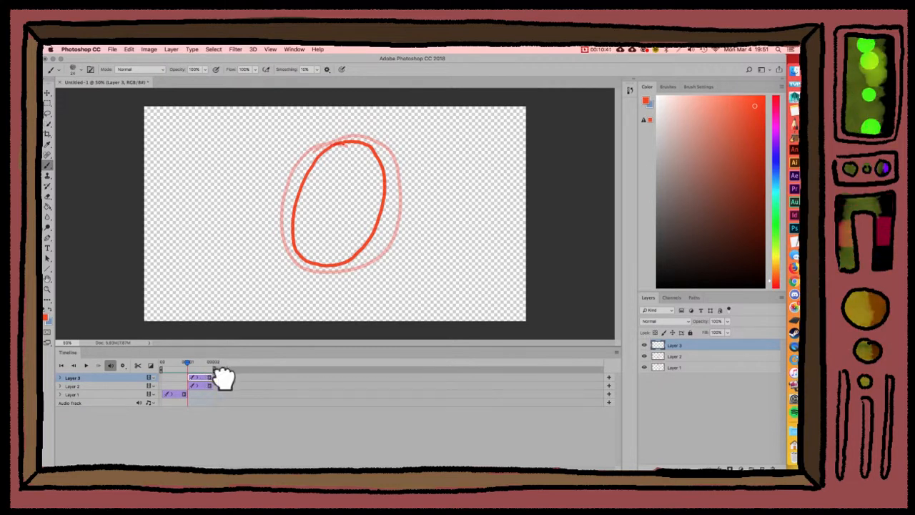
drag(223, 379, 231, 380)
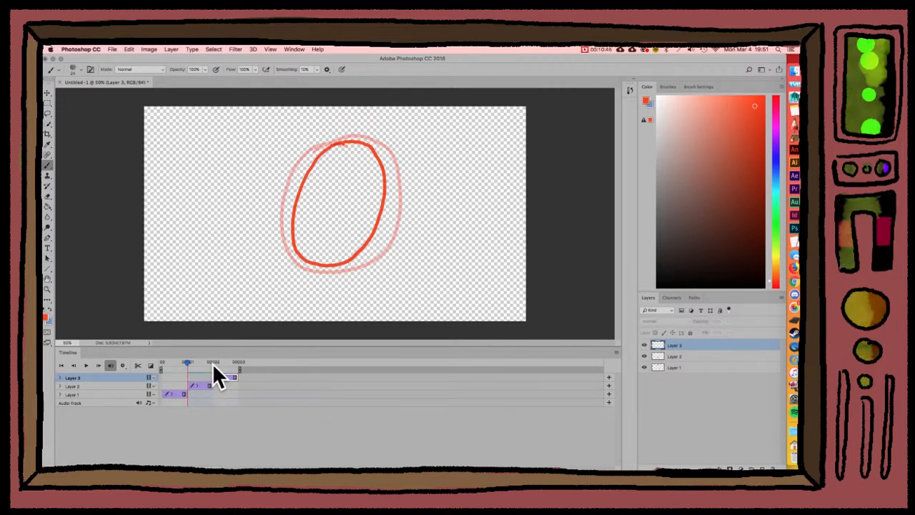
click(212, 362)
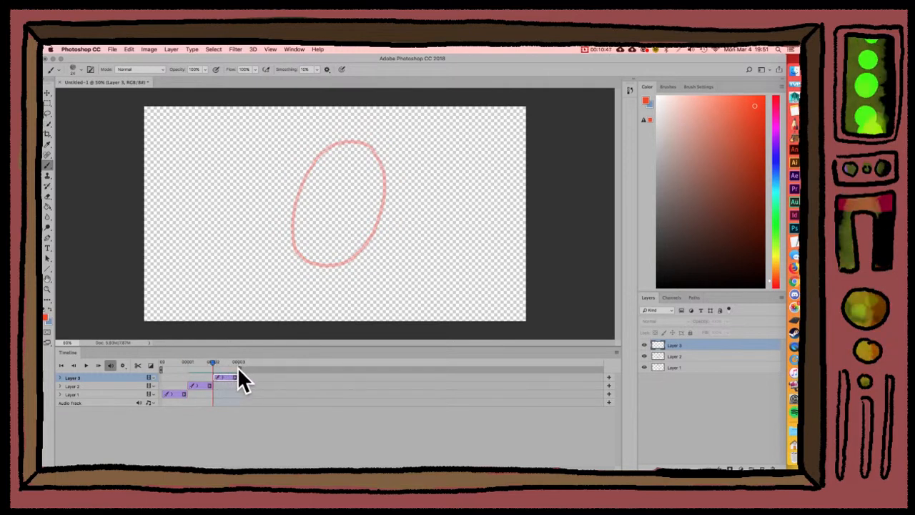
- Draw a narrower red oval on Layer 3 inside the previous frame's onion-skinned oval
drag(230, 371, 237, 371)
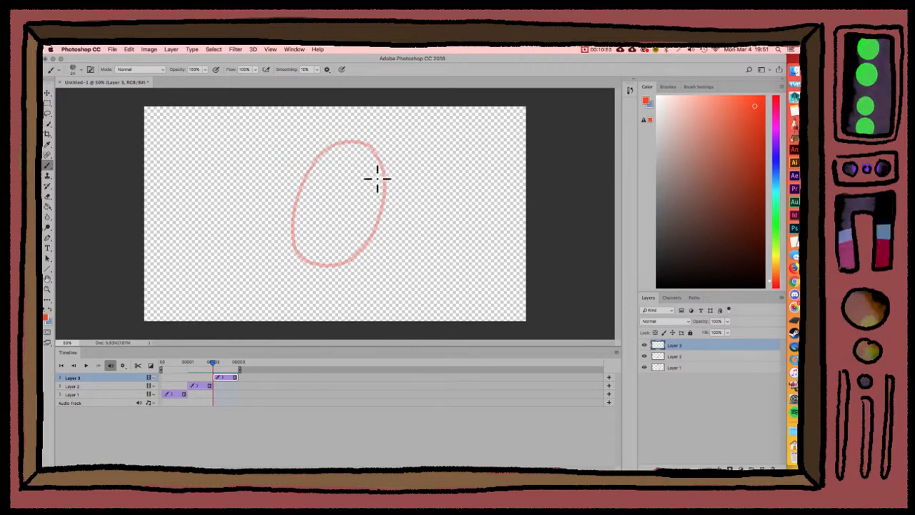
mouse_move(359, 153)
mouse_down()
mouse_move(306, 217)
mouse_move(306, 258)
mouse_move(323, 262)
mouse_move(350, 230)
mouse_move(358, 140)
mouse_up()
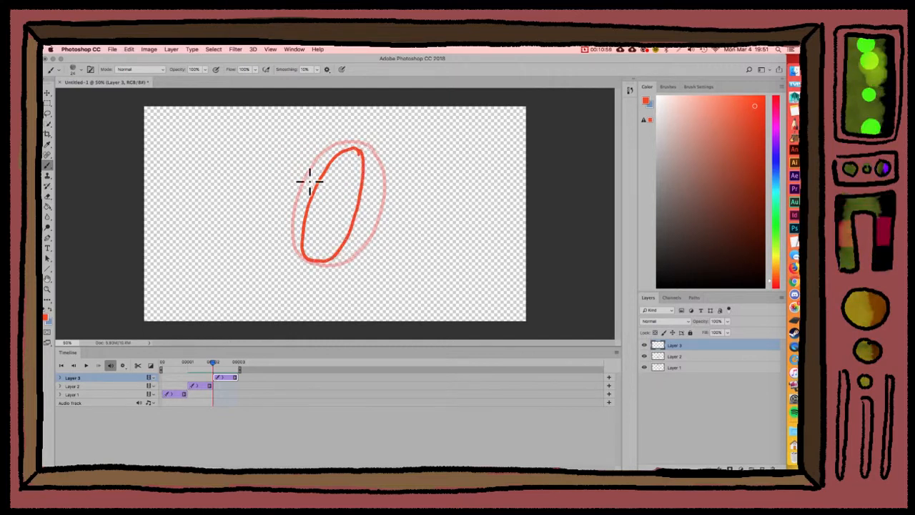
drag(236, 367, 238, 367)
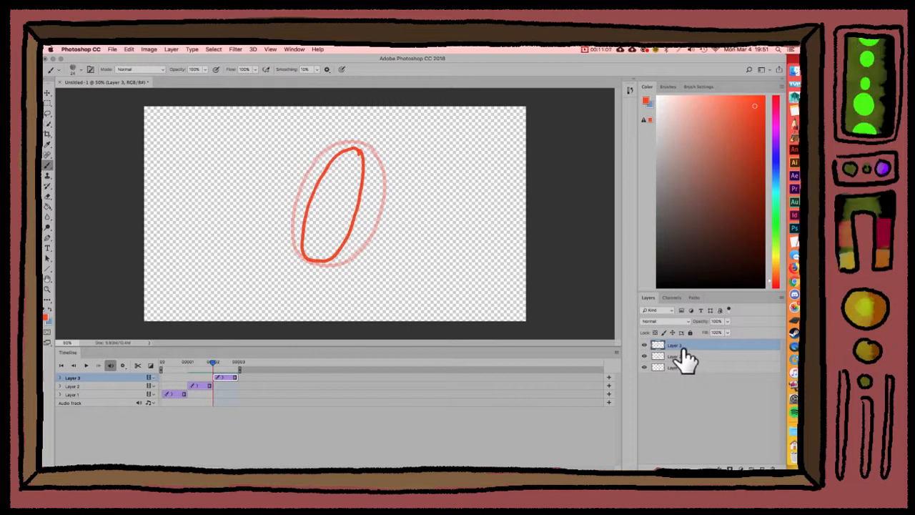
- Duplicate Layer 3, place the copy's clip right after Layer 3's frame and move the playhead to frame 00003
drag(676, 346, 762, 466)
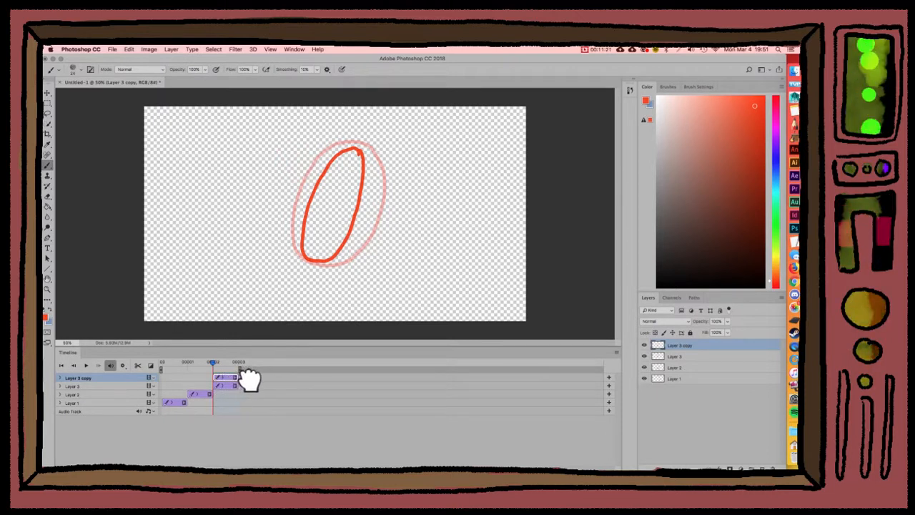
drag(249, 379, 262, 386)
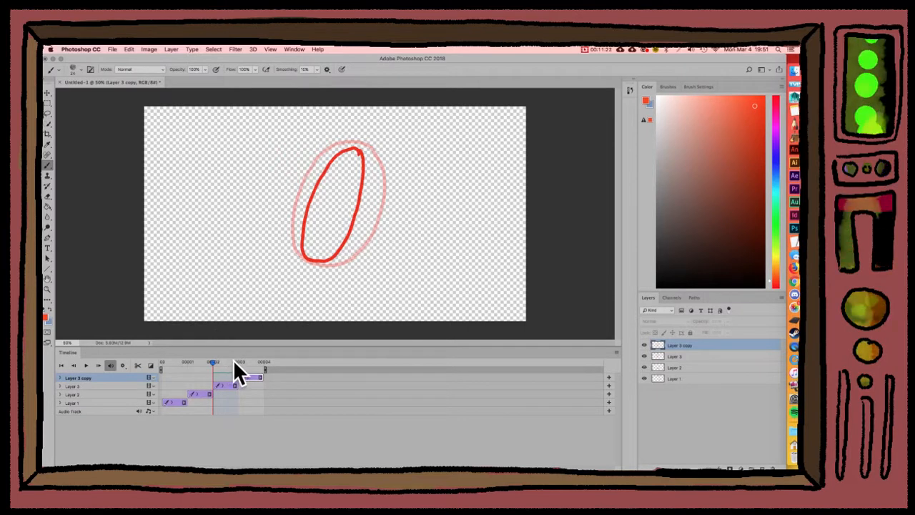
click(236, 363)
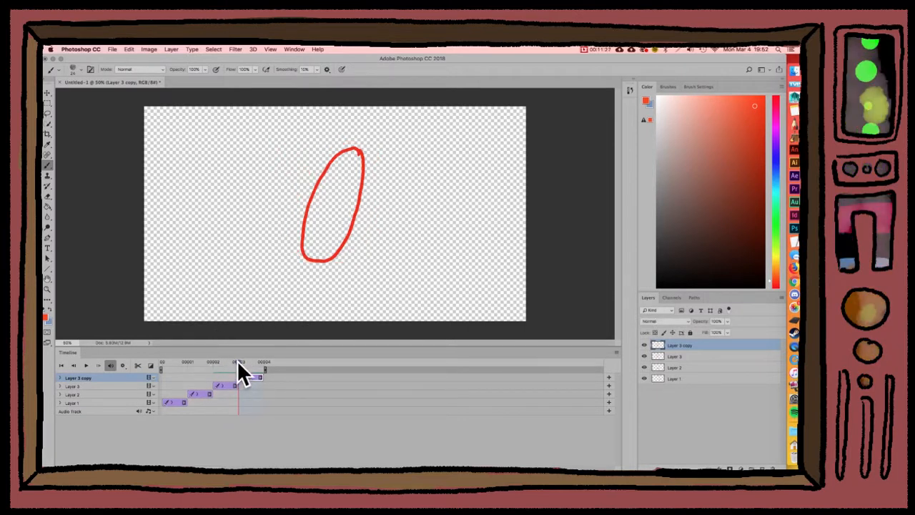
drag(237, 362, 239, 390)
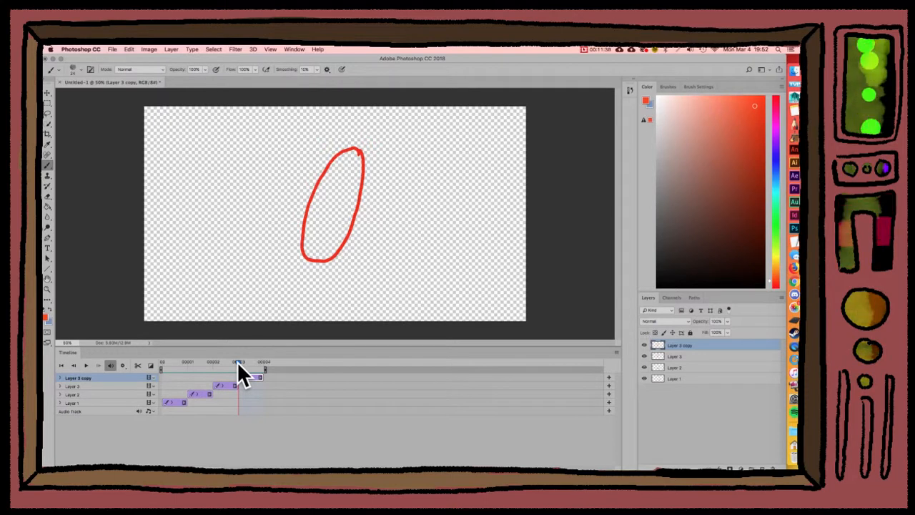
- Cut the copied drawing out of Layer 3 copy and draw a thinner red oval inside the previous frame's outline
click(704, 356)
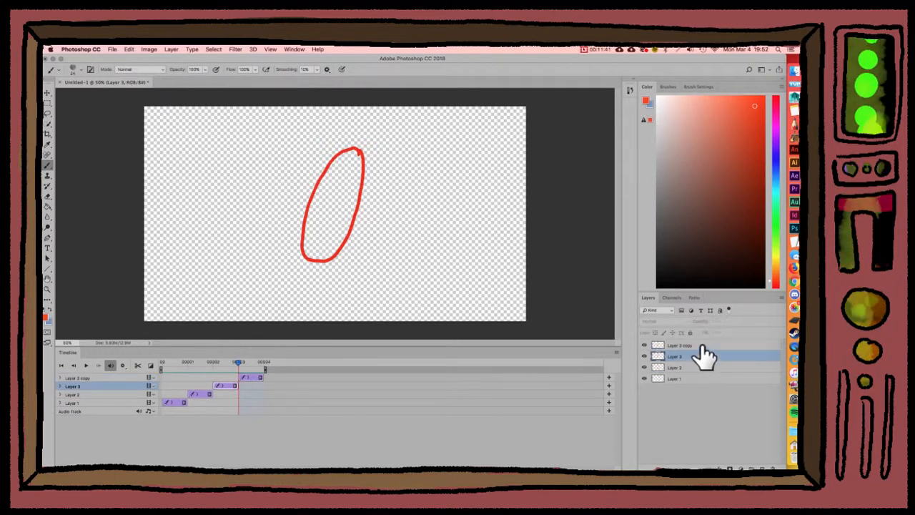
click(681, 346)
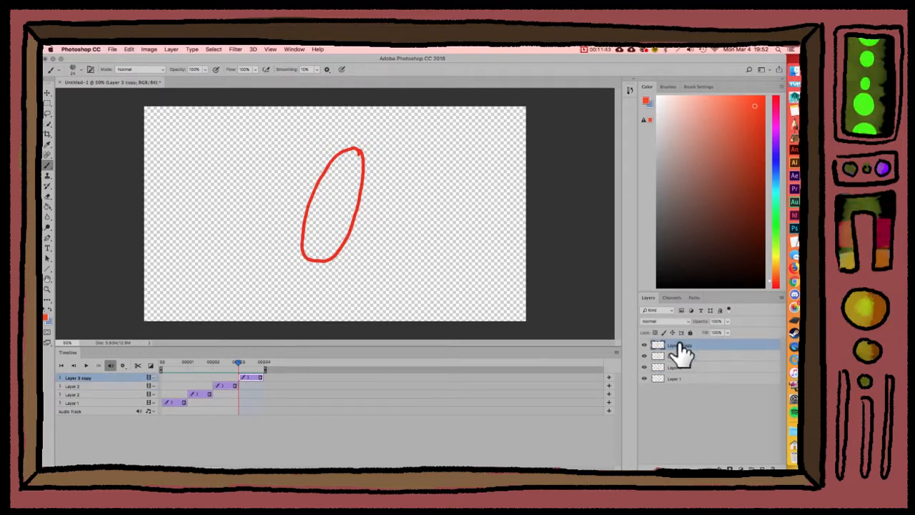
mouse_move(236, 362)
mouse_down()
mouse_move(217, 363)
mouse_move(238, 363)
mouse_up()
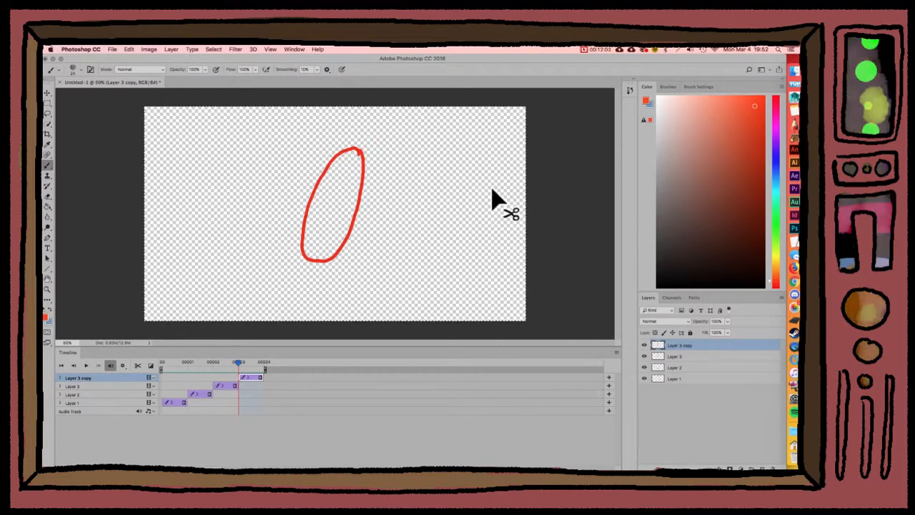
key(super+x)
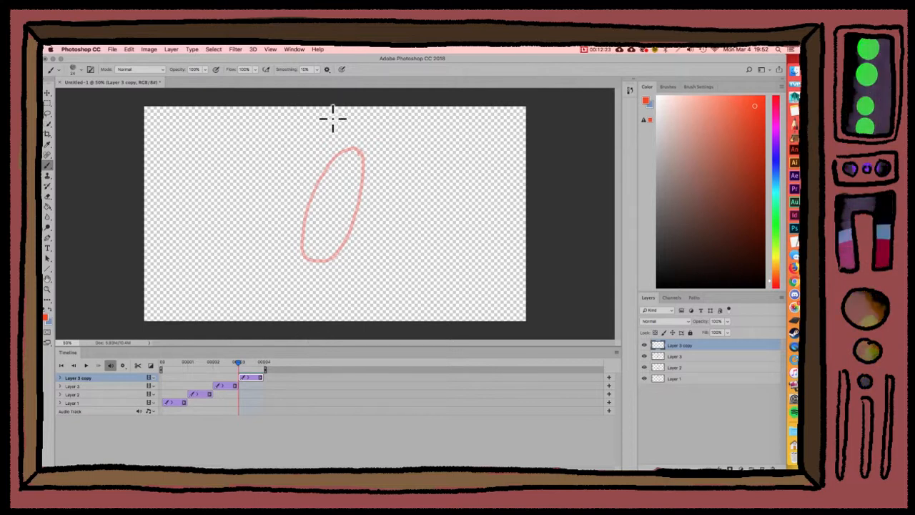
mouse_move(355, 181)
mouse_down()
mouse_move(351, 153)
mouse_move(330, 182)
mouse_move(313, 247)
mouse_move(325, 253)
mouse_move(359, 159)
mouse_up()
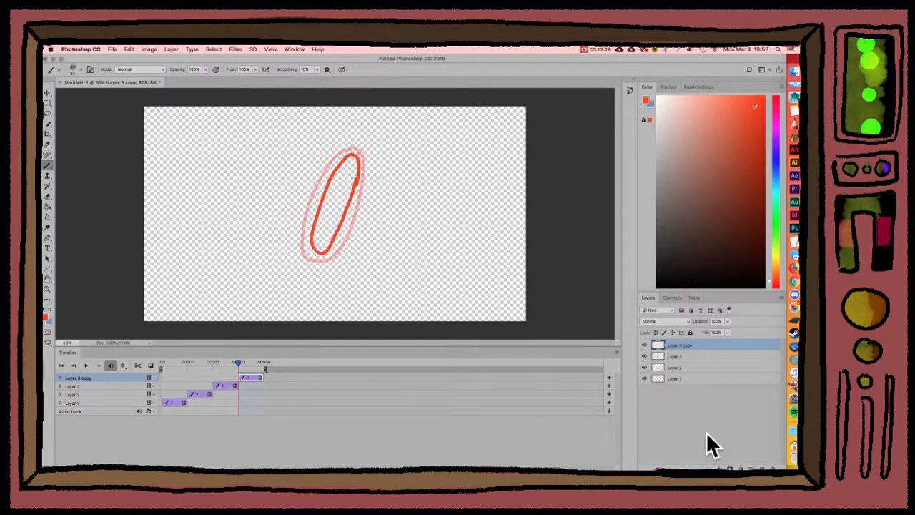
- Duplicate Layer 3 copy as Layer 3 copy 2, place its clip after the original's frame and move the playhead to frame 00004
right_click(679, 357)
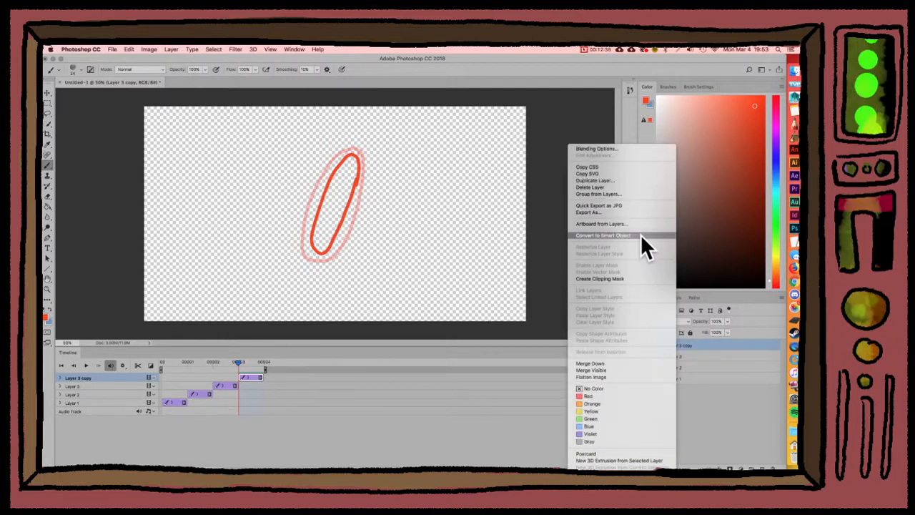
click(619, 181)
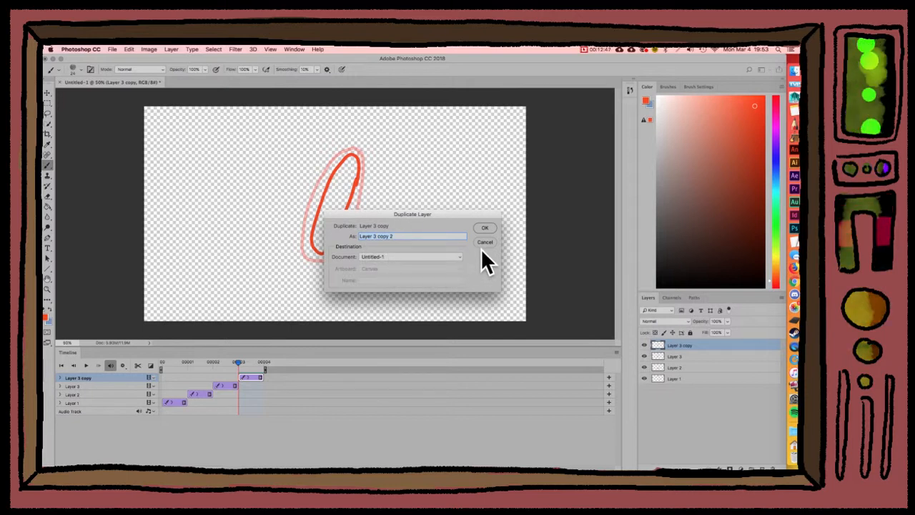
click(484, 227)
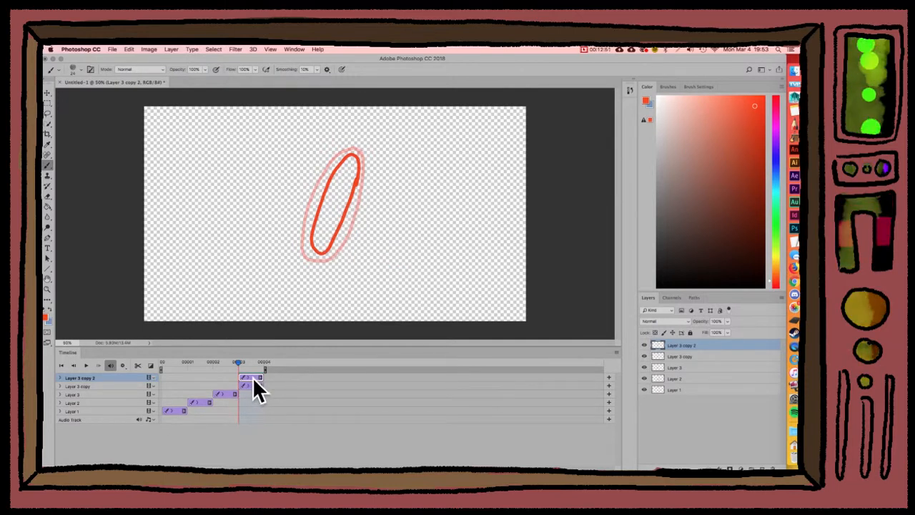
drag(255, 378, 281, 376)
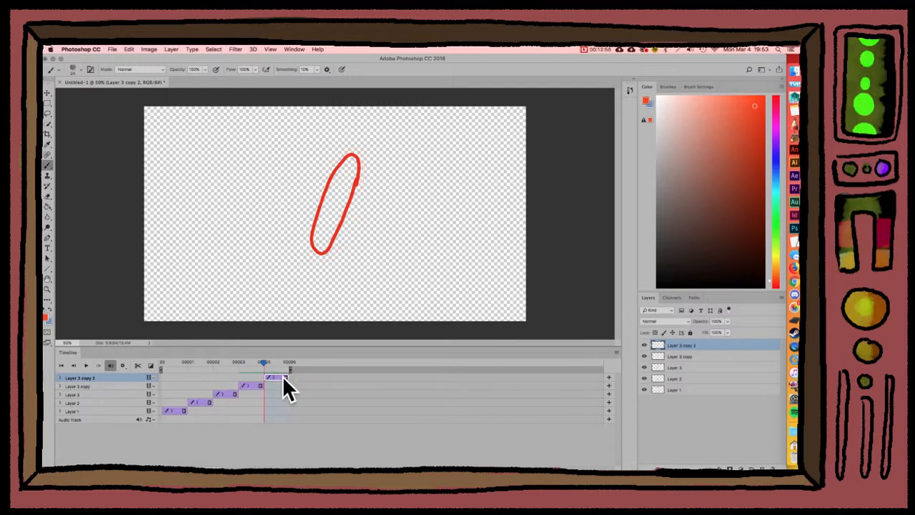
key(space)
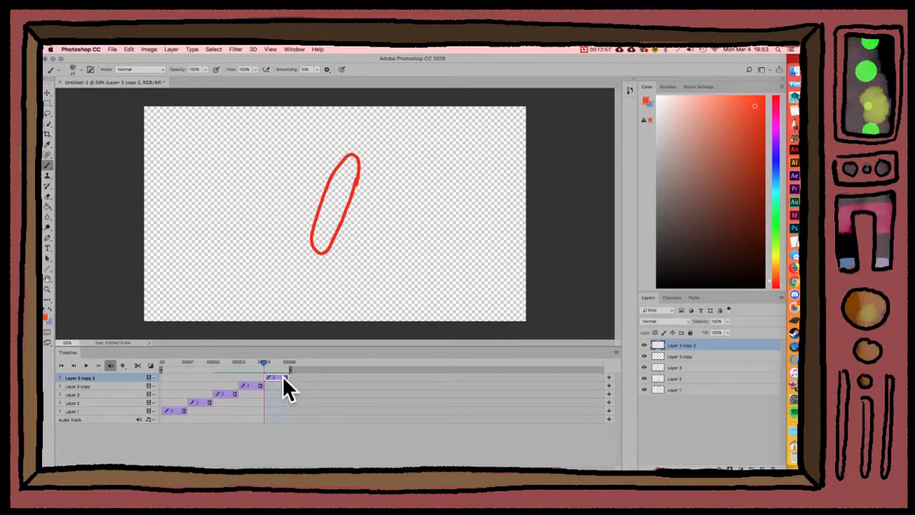
- Toggle the Enable Timeline Shortcut Keys option off and back on
right_click(617, 350)
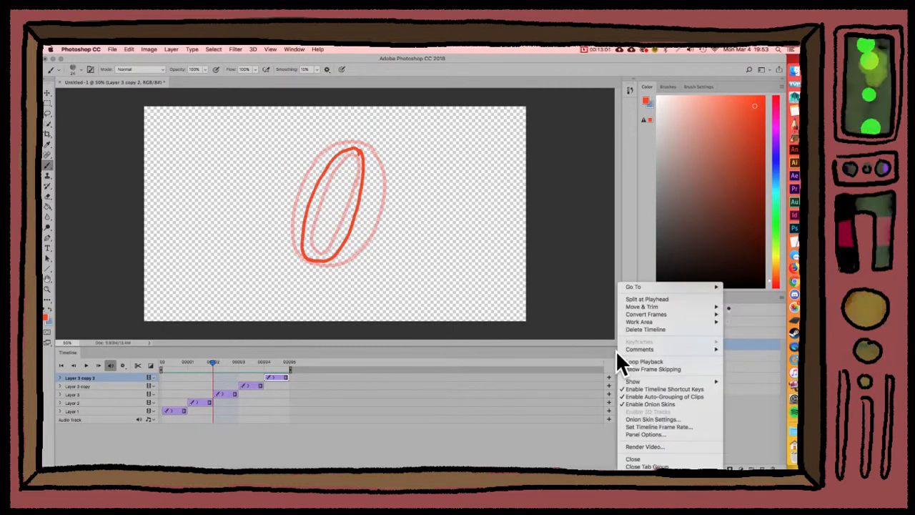
click(680, 388)
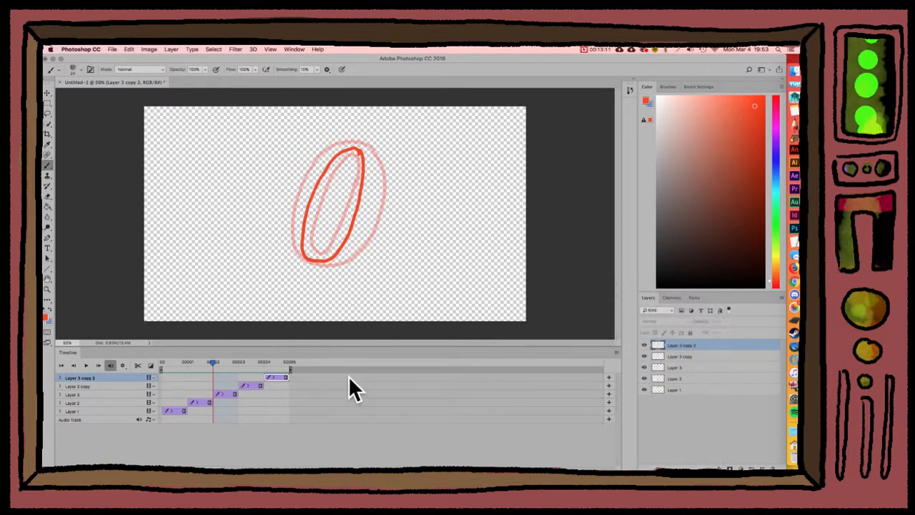
click(617, 352)
click(650, 388)
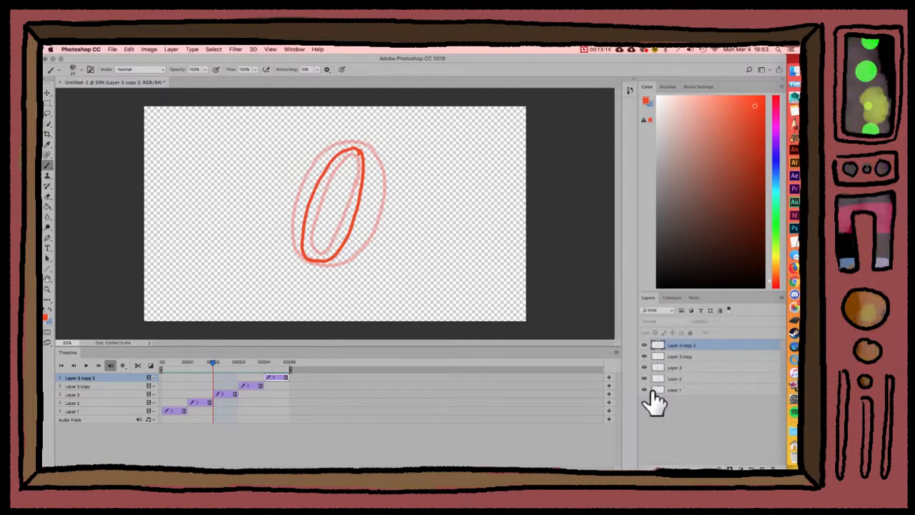
- Step back and forth through the timeline frames to check the shrinking oval, ending on frame 00004
key(Right)
key(Right)
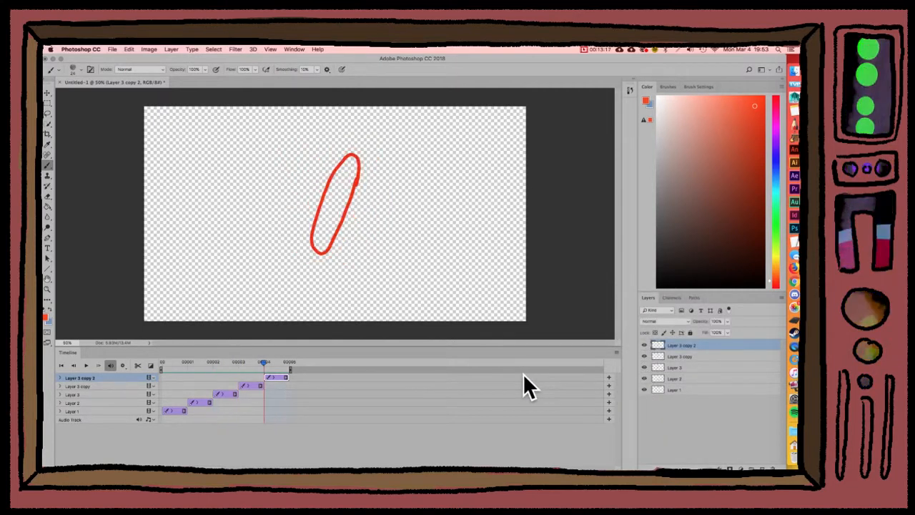
key(Left)
key(Left)
key(Left)
key(Left)
key(Right)
key(Right)
key(Right)
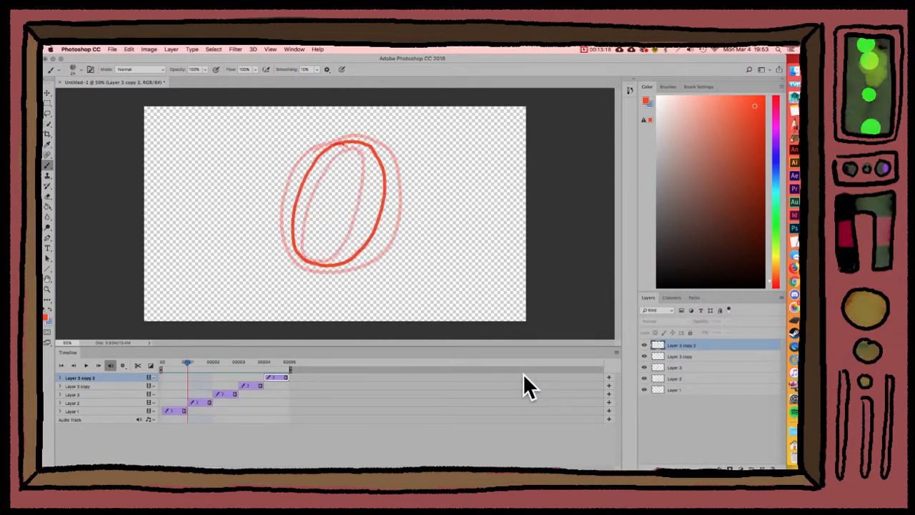
key(Right)
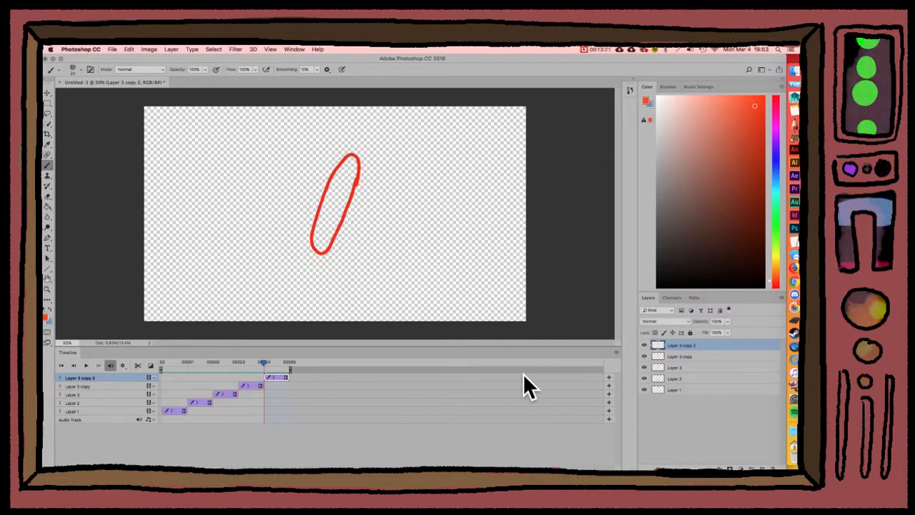
key(Left)
key(Right)
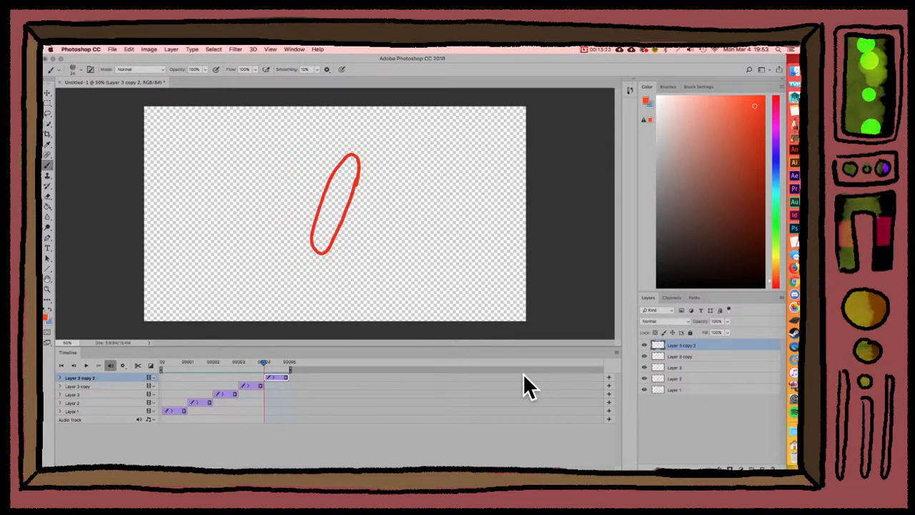
- Cut all artwork from Layer 3 copy 2 and draw a very thin red oval inside the previous frame's outline
key(super+a)
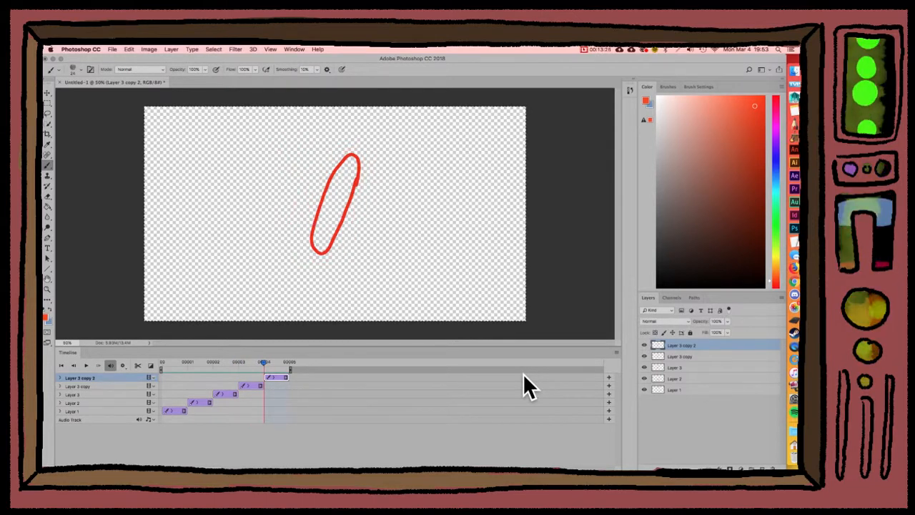
key(super+x)
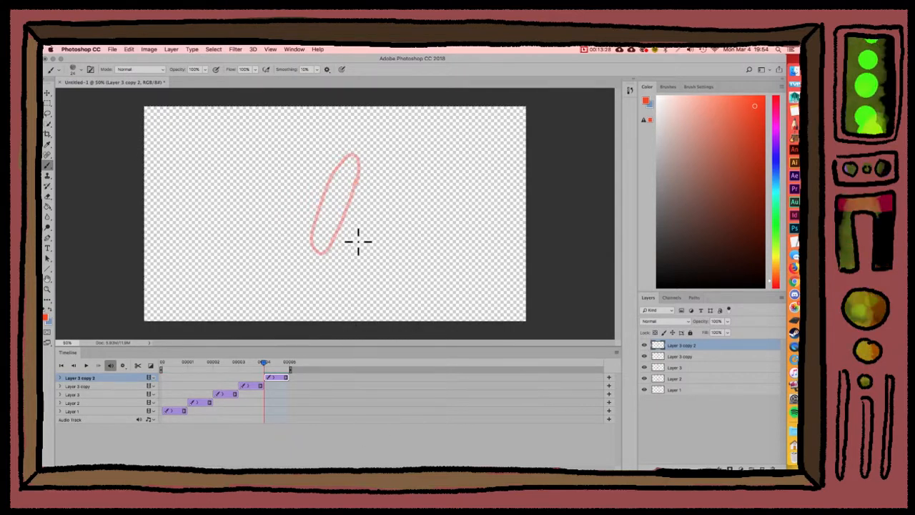
mouse_move(343, 201)
mouse_down()
mouse_move(348, 172)
mouse_move(324, 219)
mouse_move(322, 248)
mouse_move(349, 170)
mouse_up()
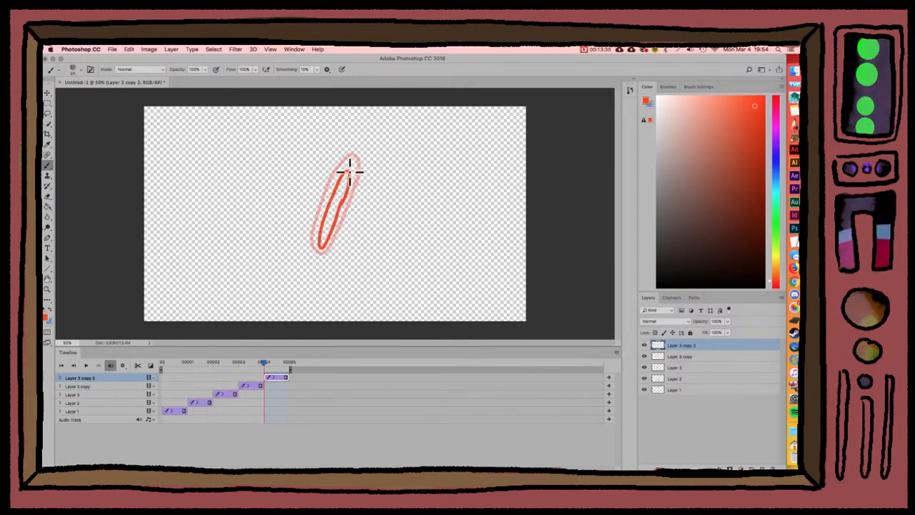
- Play the animation from the first frame, stop it and examine the playback resolution and loop settings
click(254, 362)
mouse_move(236, 362)
mouse_down()
mouse_move(252, 361)
mouse_move(171, 365)
mouse_move(231, 374)
mouse_move(194, 374)
mouse_move(219, 378)
mouse_move(185, 372)
mouse_move(295, 368)
mouse_move(112, 370)
mouse_up()
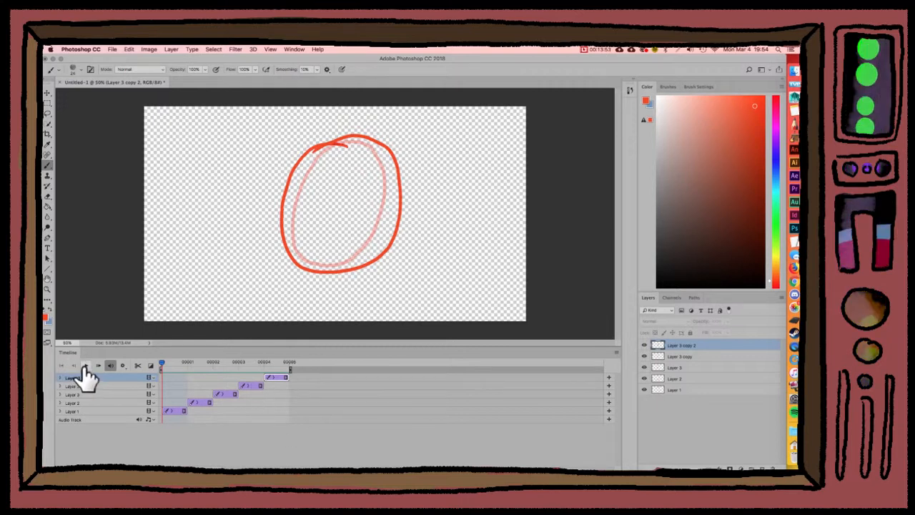
click(85, 366)
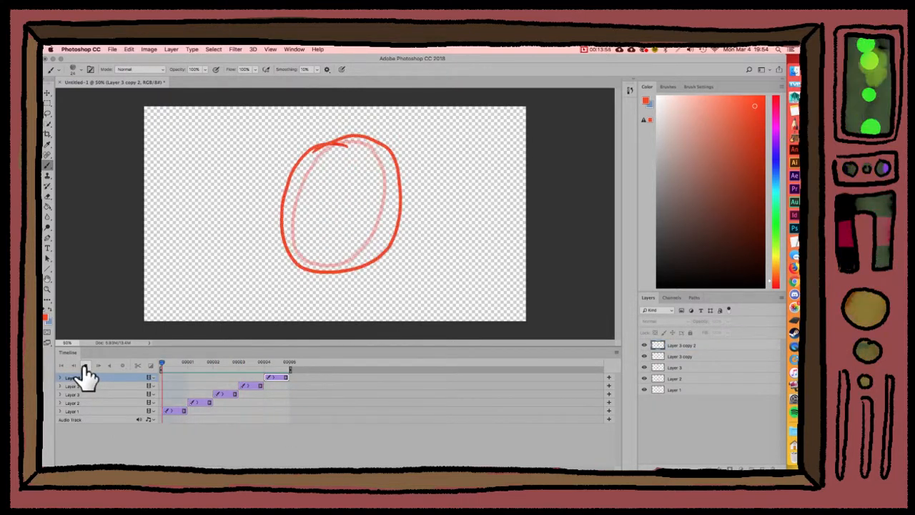
click(85, 365)
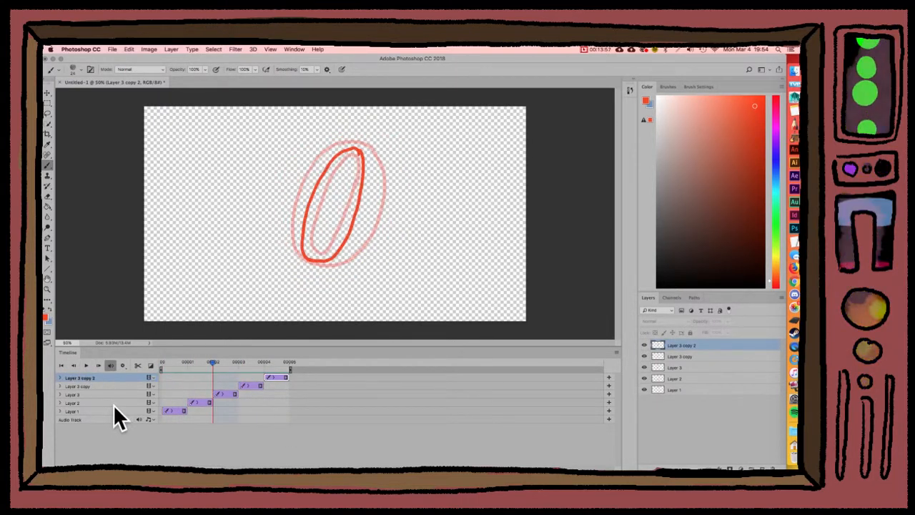
click(122, 365)
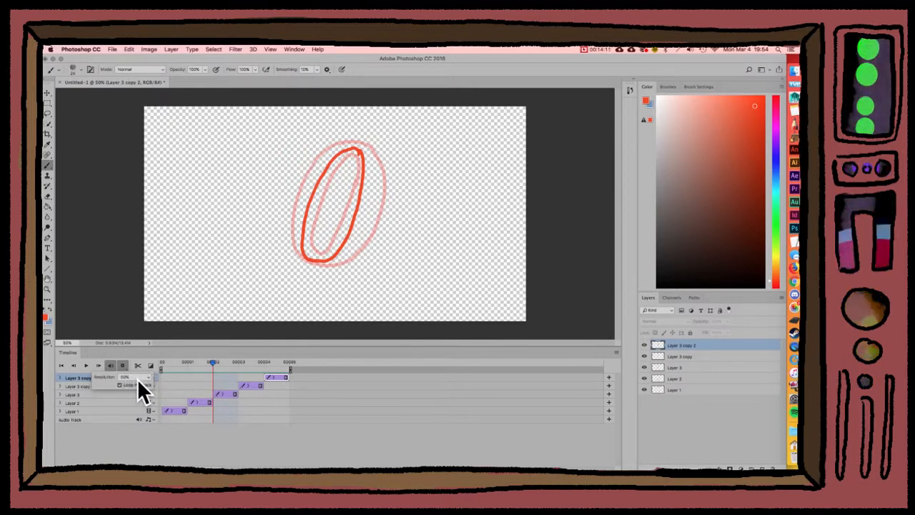
click(242, 429)
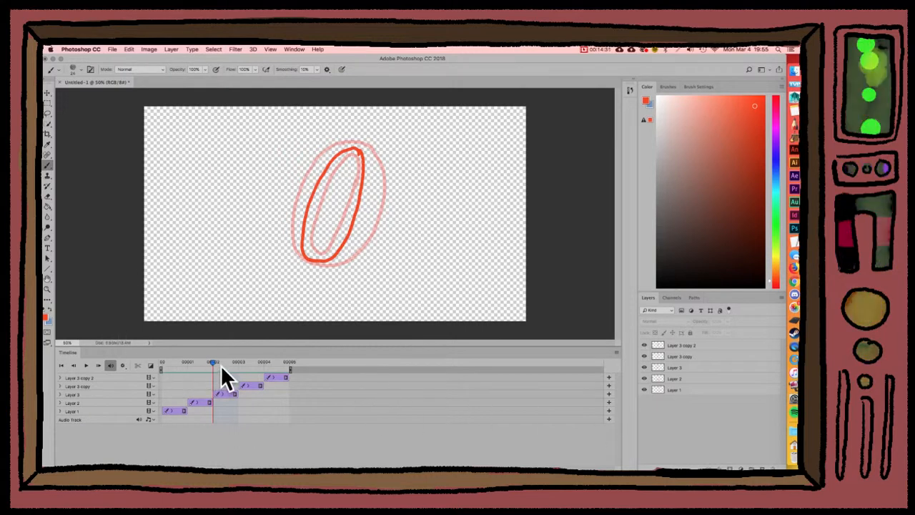
mouse_move(221, 367)
mouse_down()
mouse_move(241, 364)
mouse_move(217, 366)
mouse_up()
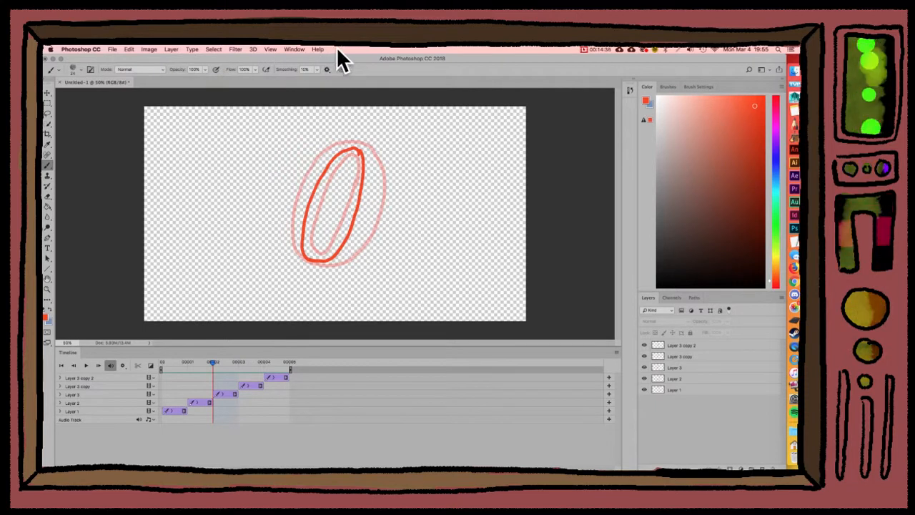
- Open the Render Video export settings and name the output with the creator's name followed by "test circle"
click(112, 50)
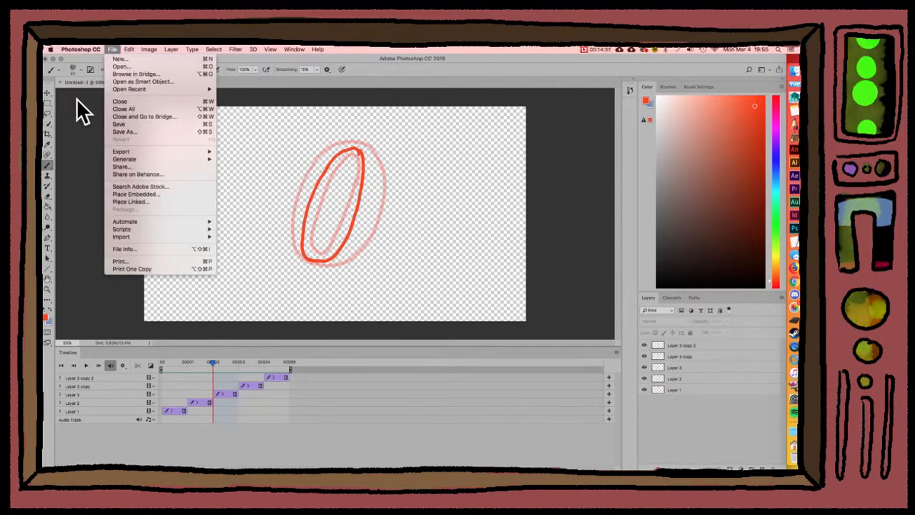
mouse_move(131, 149)
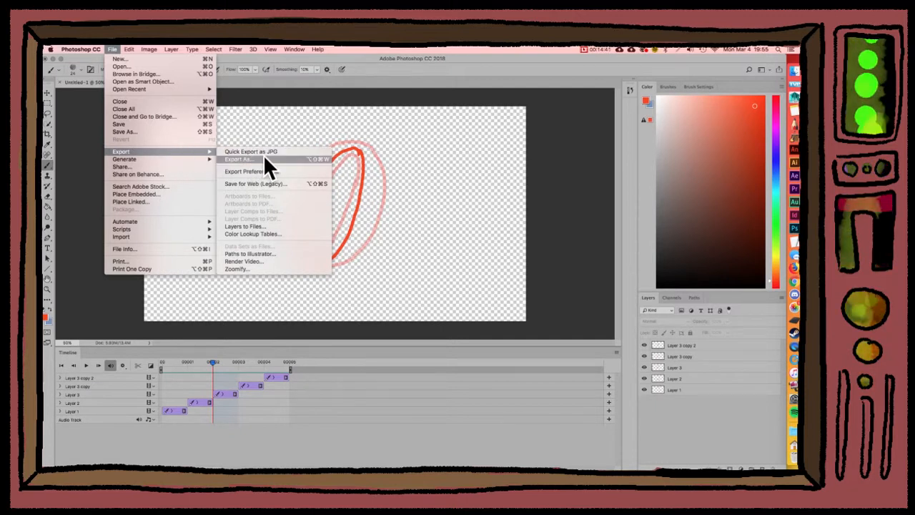
click(258, 262)
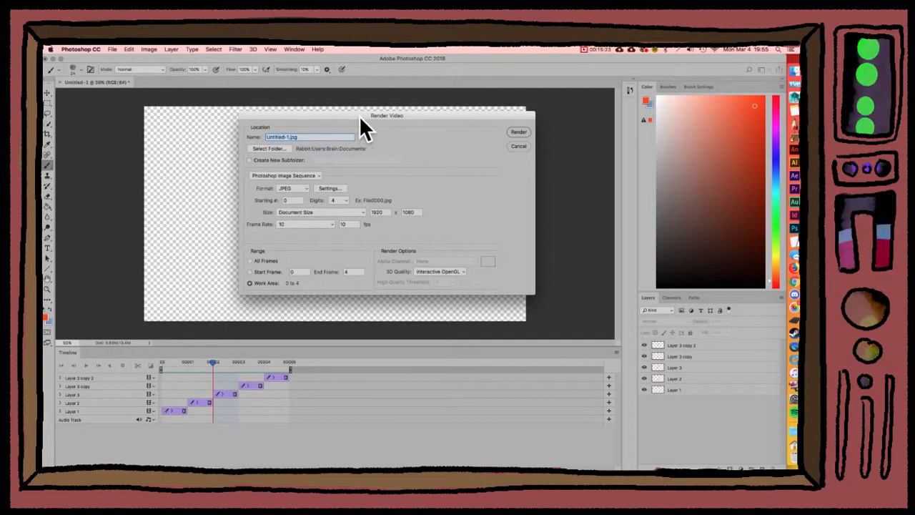
drag(368, 116, 390, 119)
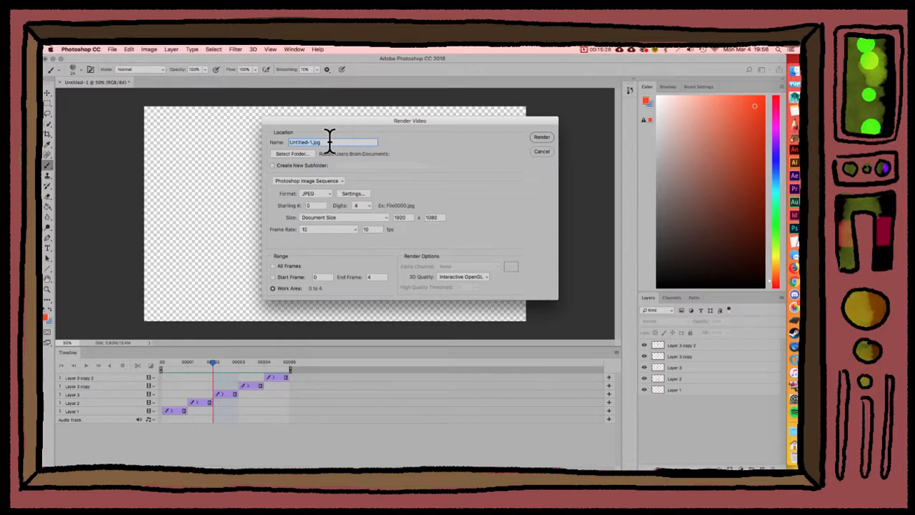
text(Mr)
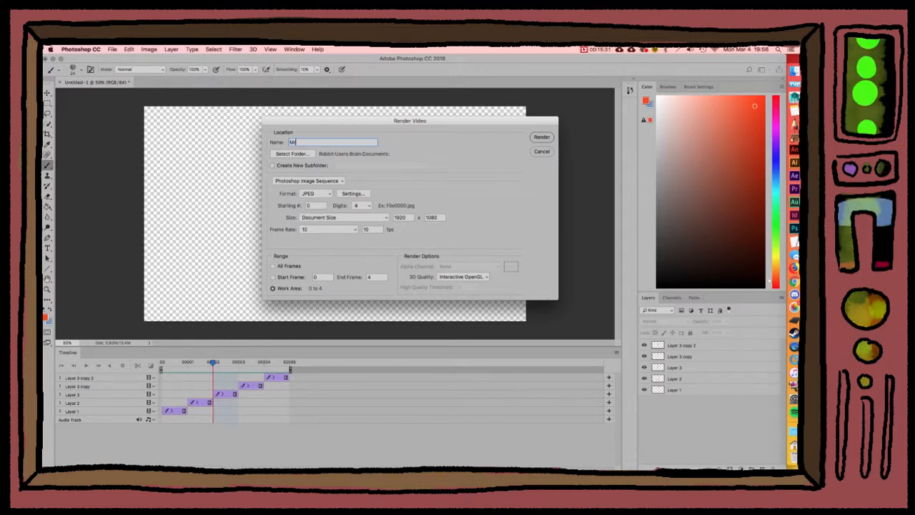
text(.Justin)
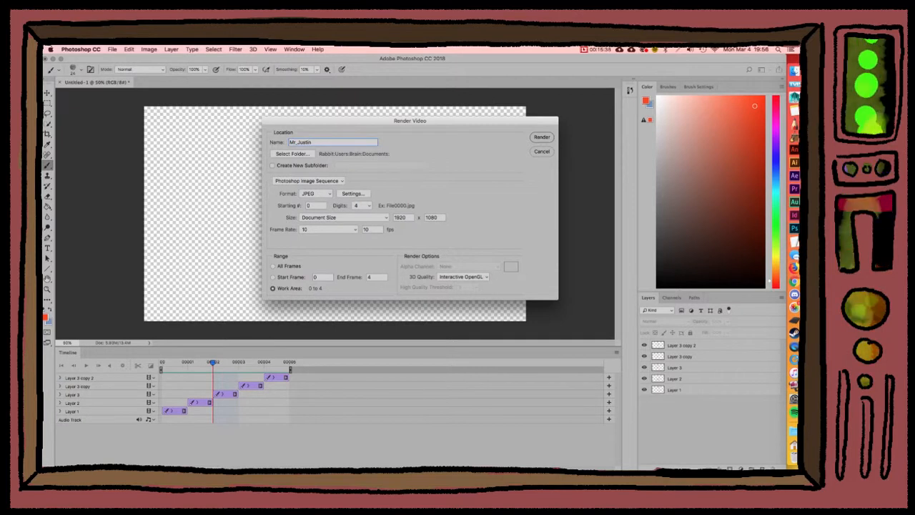
text( test c)
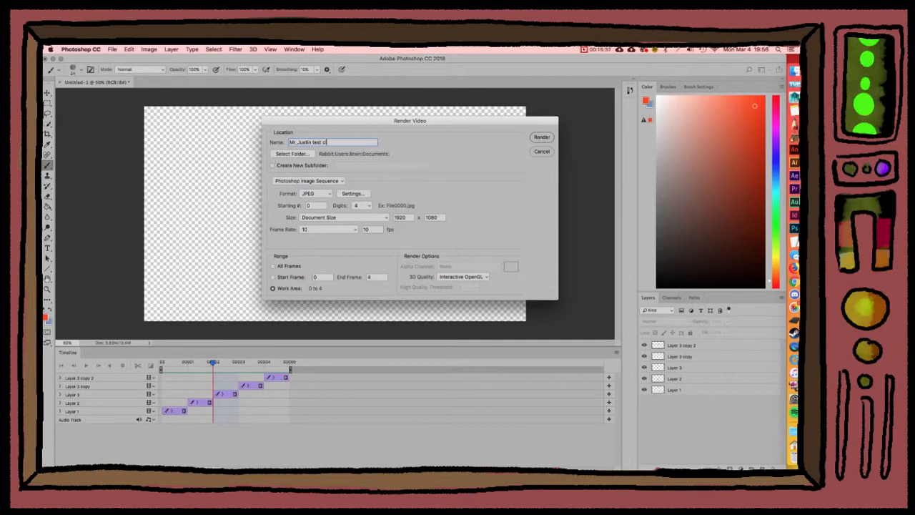
text(ircle)
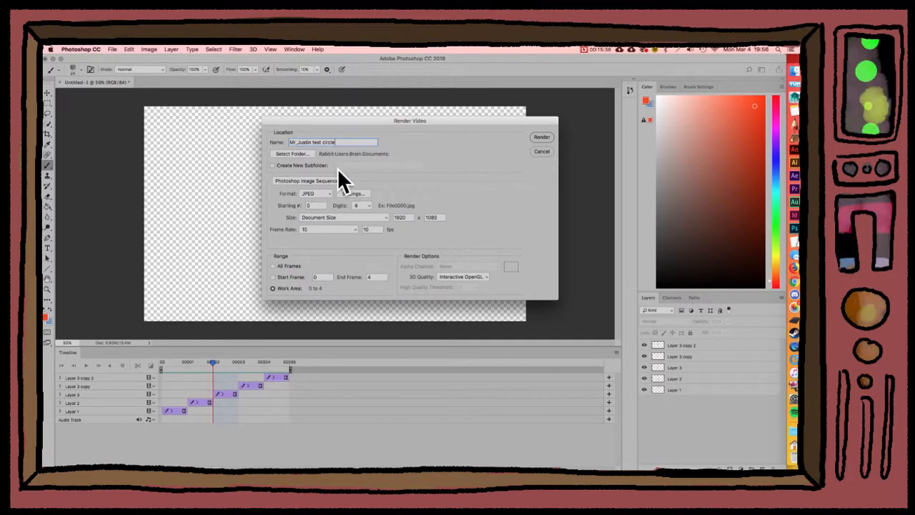
- Create a "Test Circle" folder inside the creator's project folder in Desktop > Originals and choose it as the render location
click(294, 156)
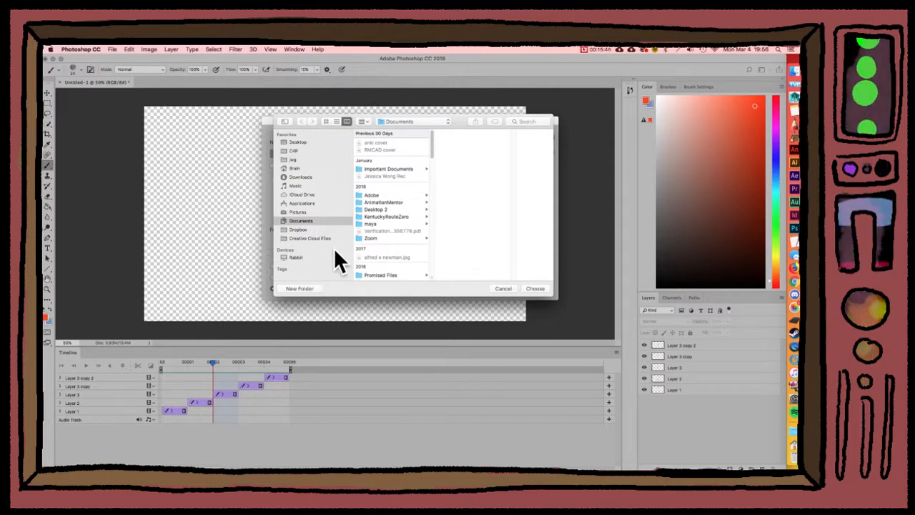
drag(456, 123, 423, 134)
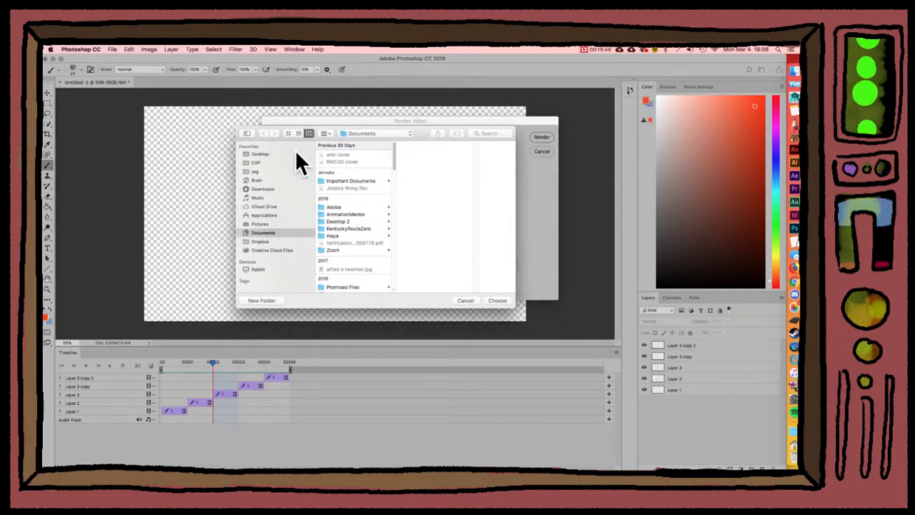
click(267, 152)
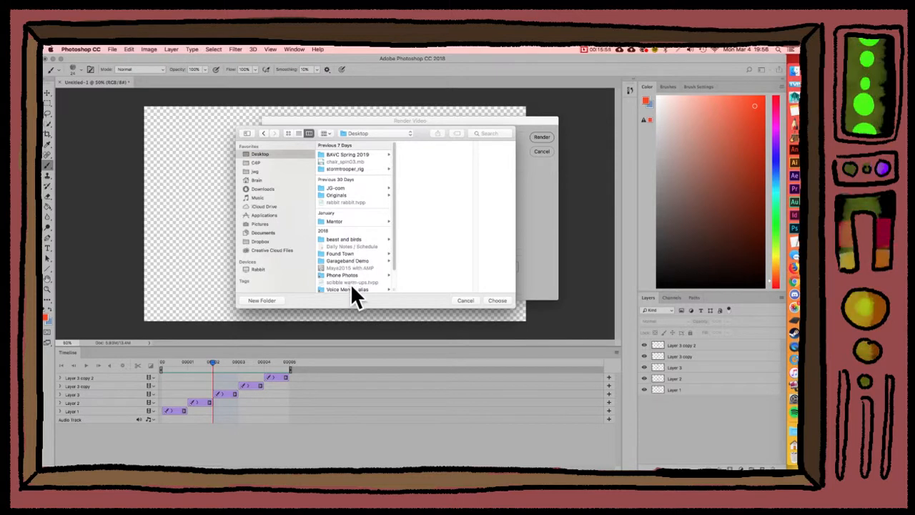
click(348, 194)
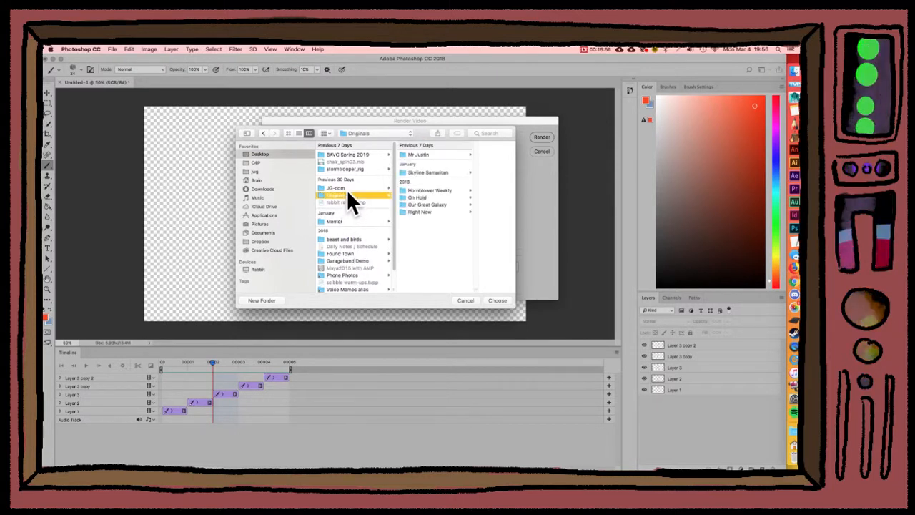
click(407, 153)
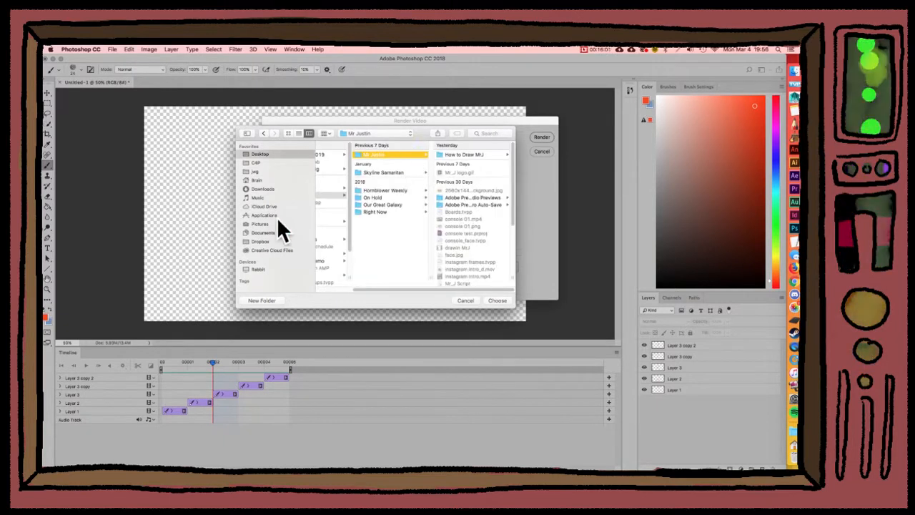
click(269, 298)
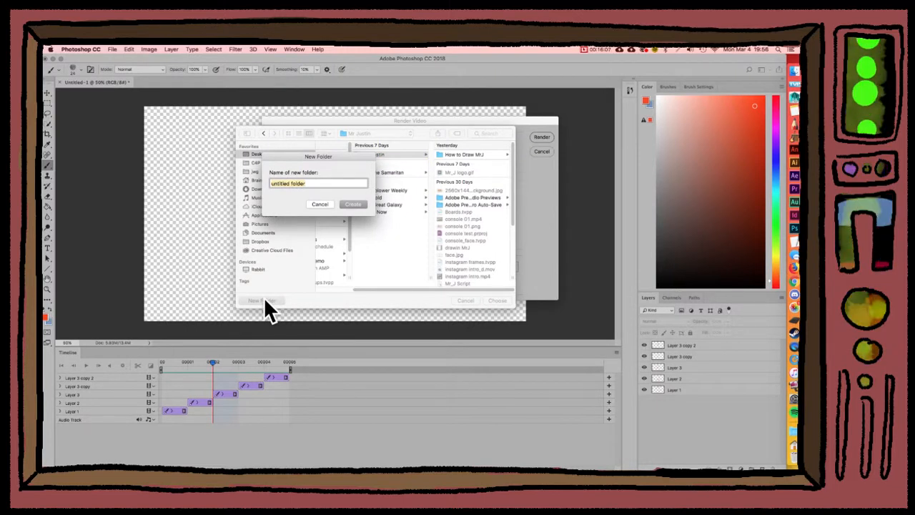
text(Test Circ)
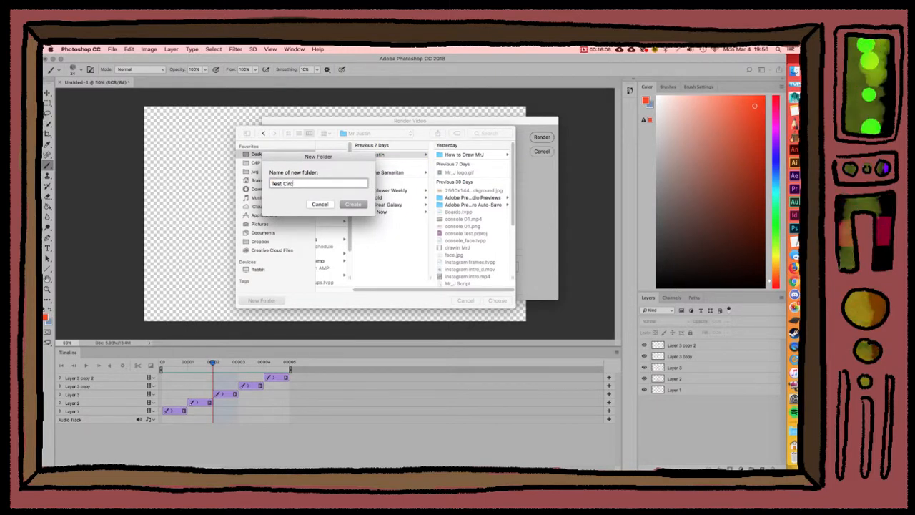
text(le)
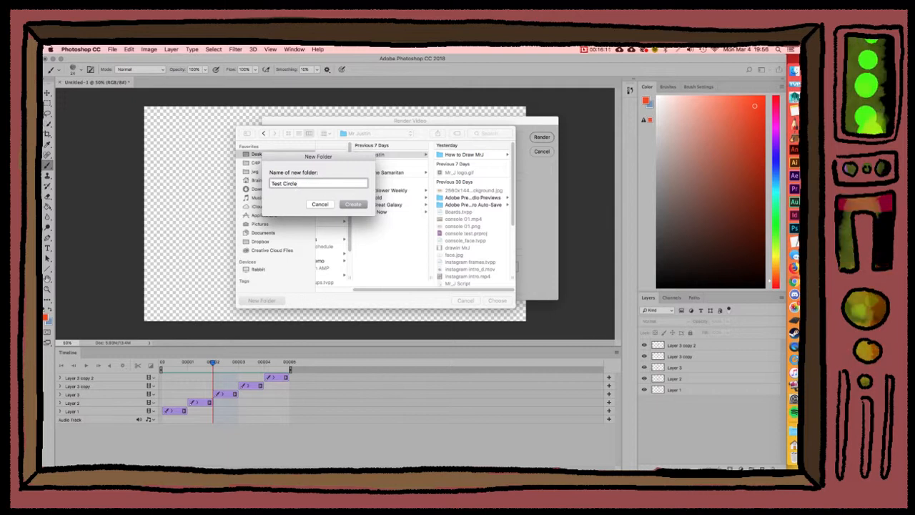
click(354, 204)
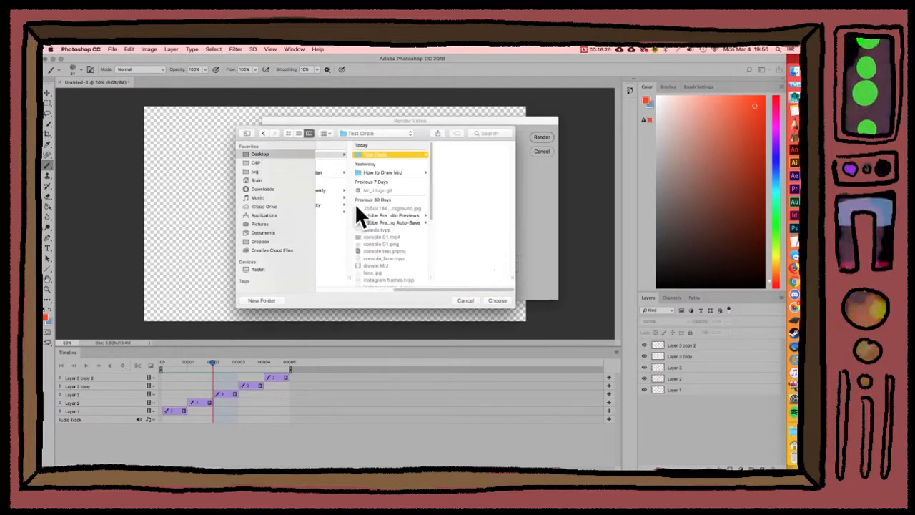
click(497, 301)
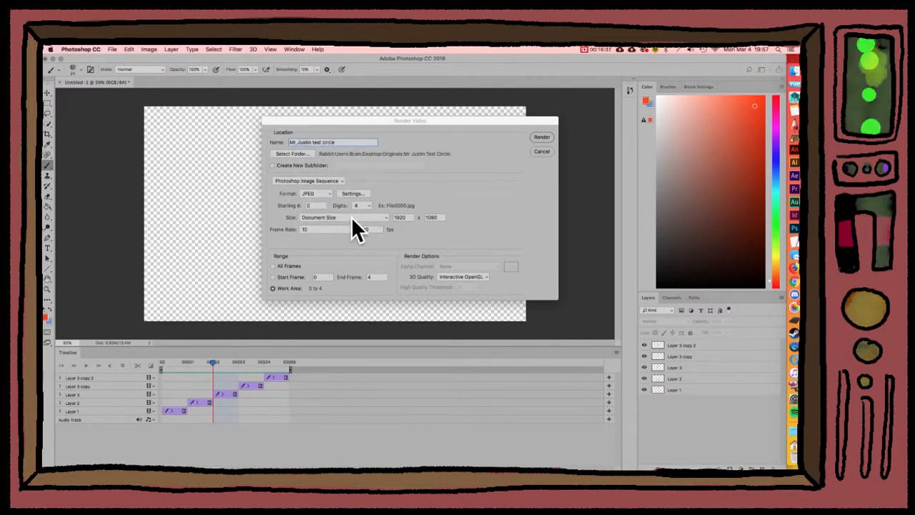
- Switch the output to Adobe Media Encoder and back to Photoshop Image Sequence to compare their settings
click(335, 183)
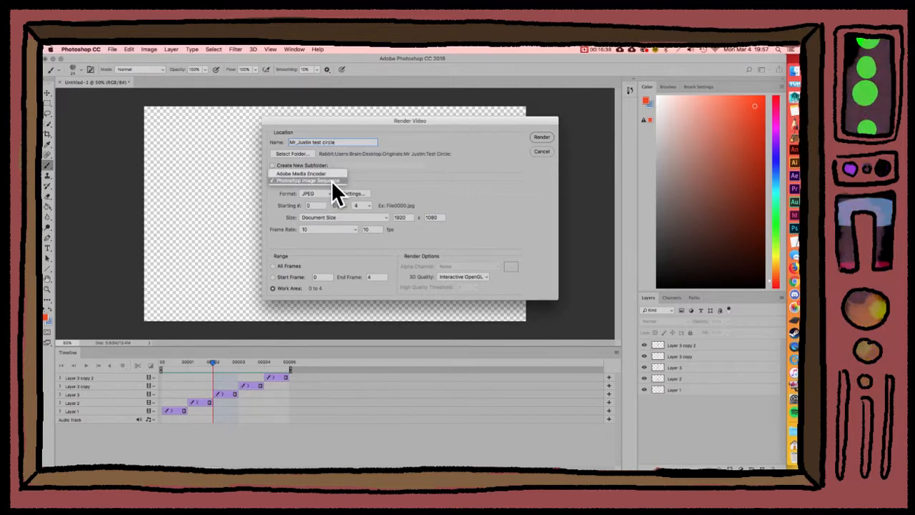
click(292, 180)
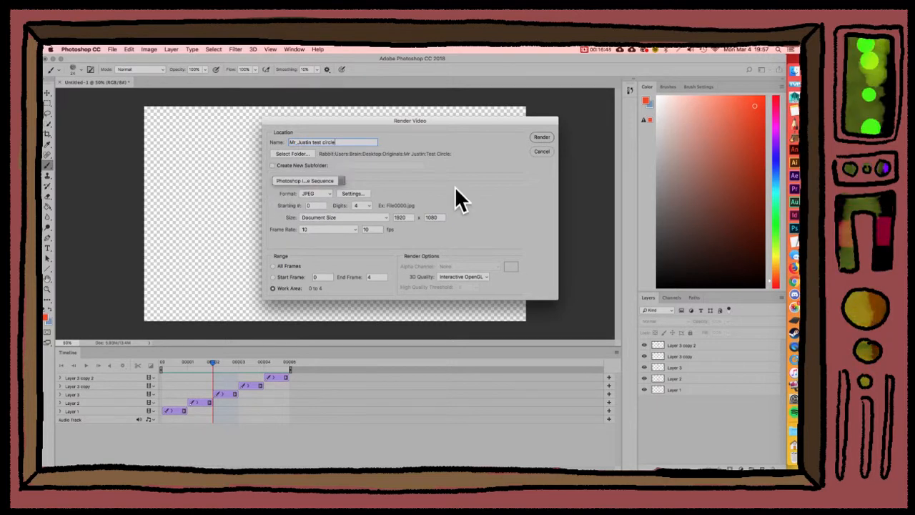
click(286, 178)
click(316, 173)
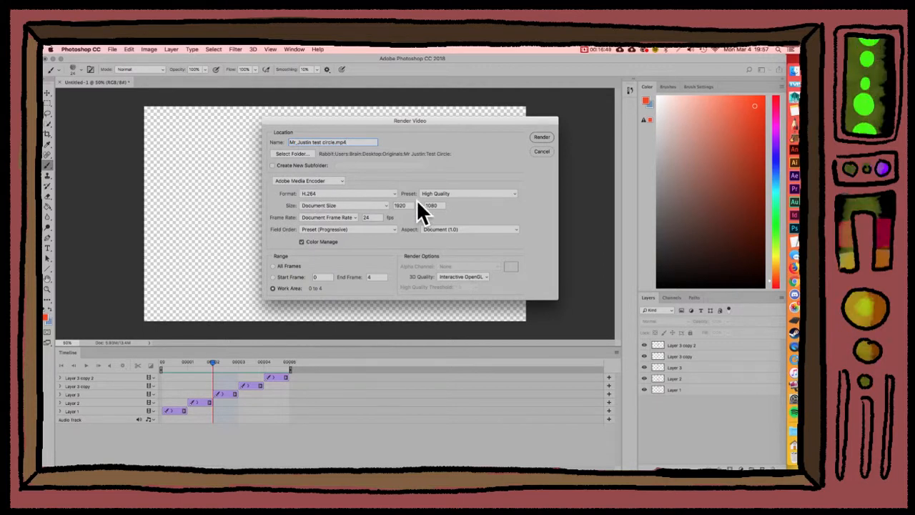
click(335, 180)
click(334, 185)
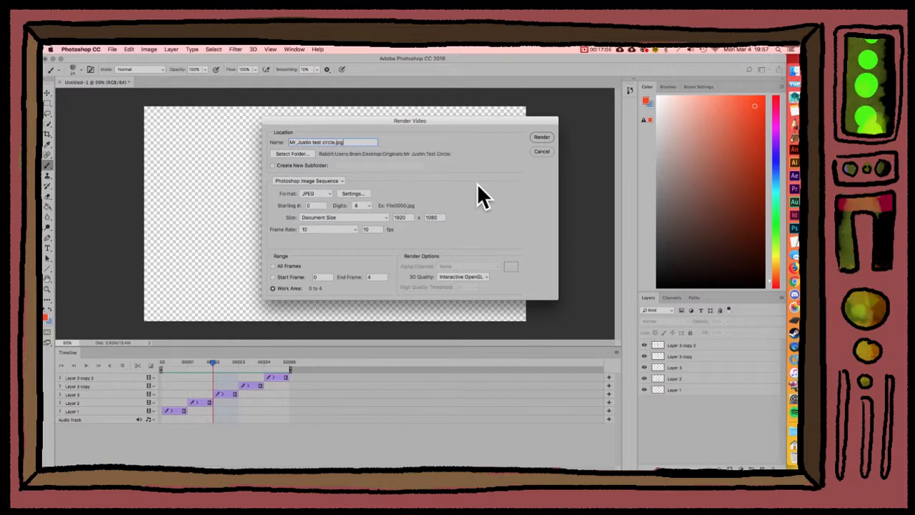
- Set the output to Adobe Media Encoder, keep the Document (1.0) aspect, and render the H.264 video
click(291, 176)
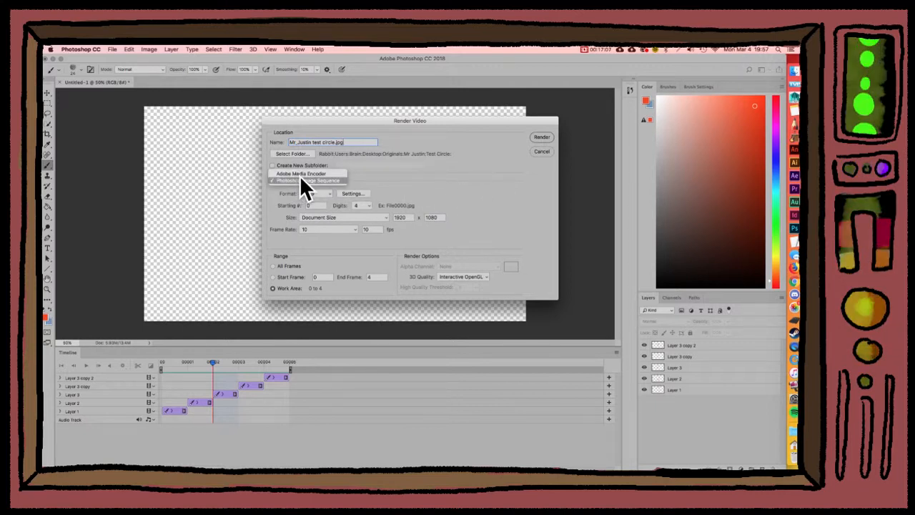
click(327, 172)
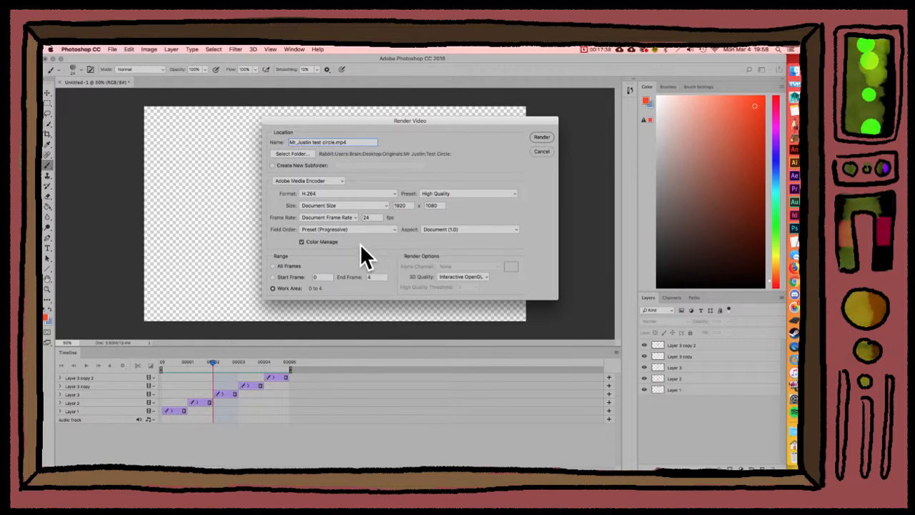
click(460, 232)
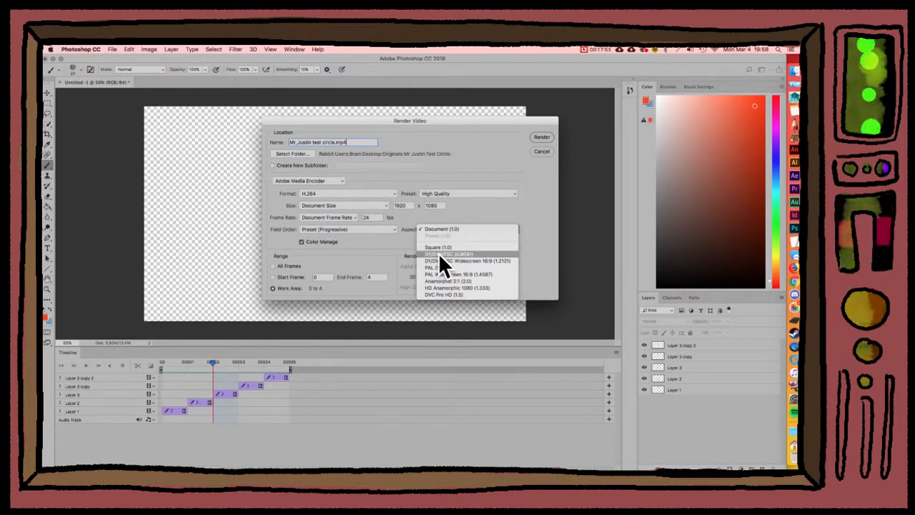
click(434, 229)
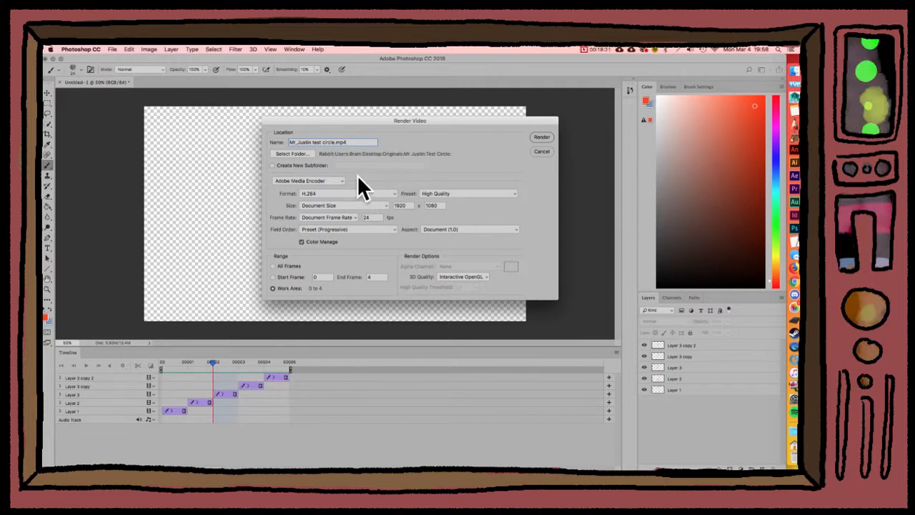
click(548, 138)
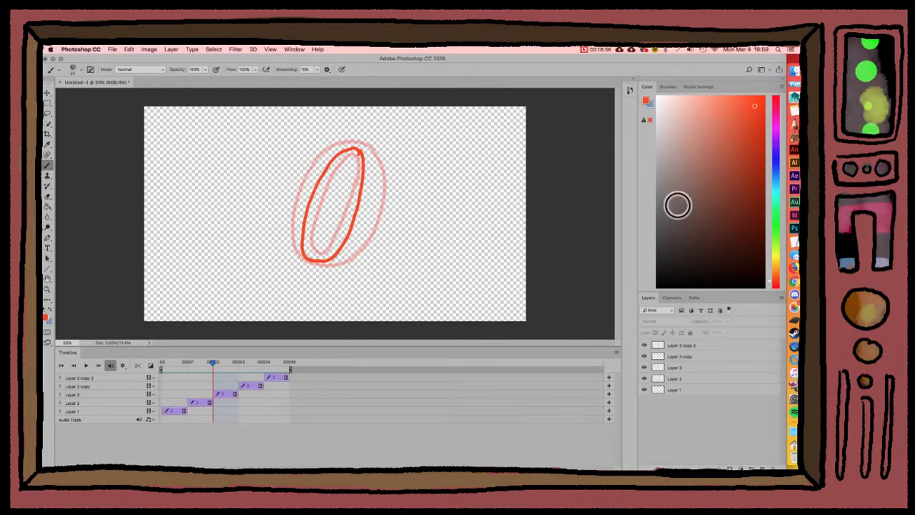
- Switch to Finder, open the Test Circle folder and preview the rendered MP4, closing the preview when done
click(794, 70)
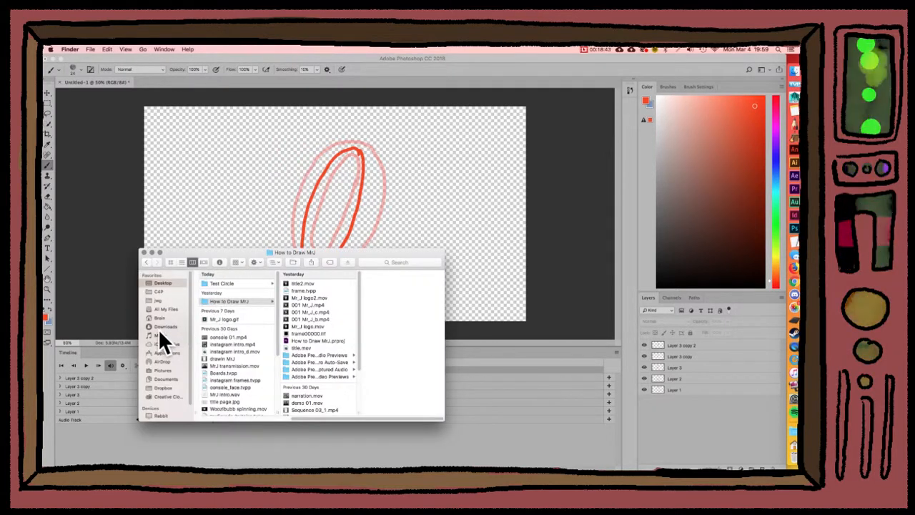
click(227, 282)
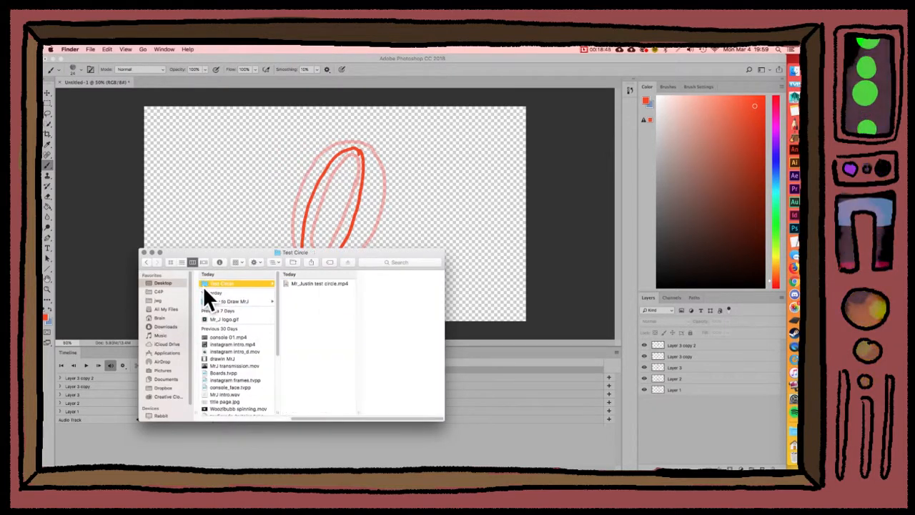
click(310, 281)
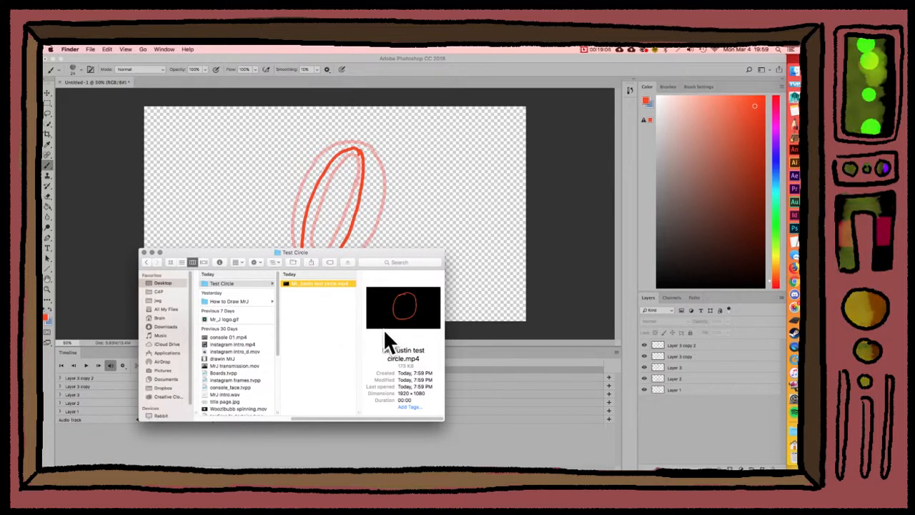
mouse_move(402, 316)
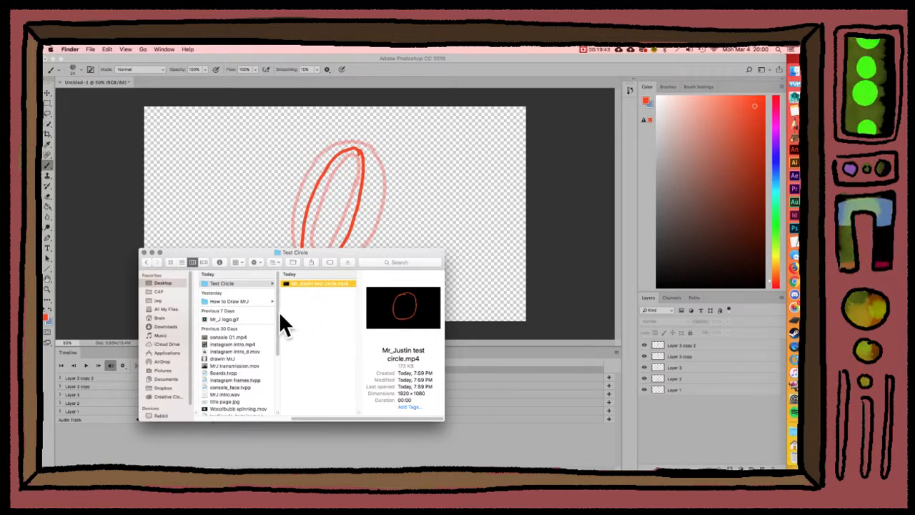
click(293, 297)
click(310, 281)
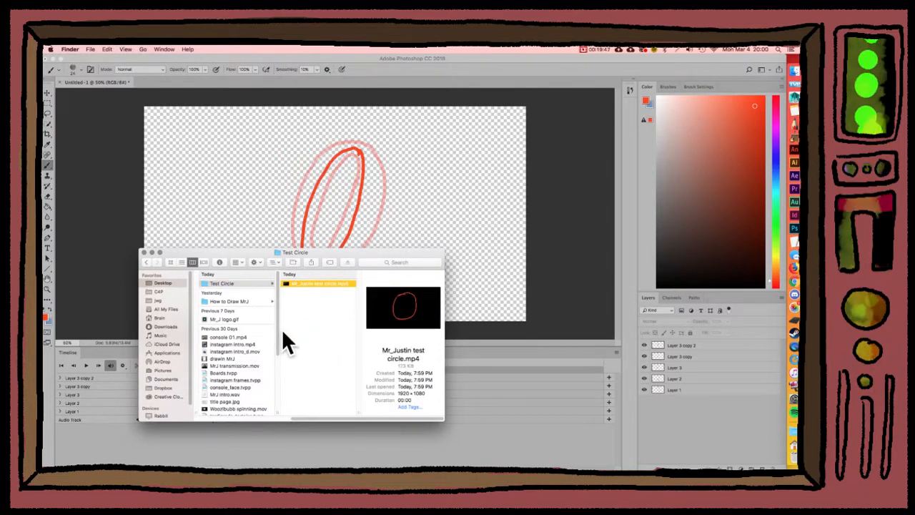
key(space)
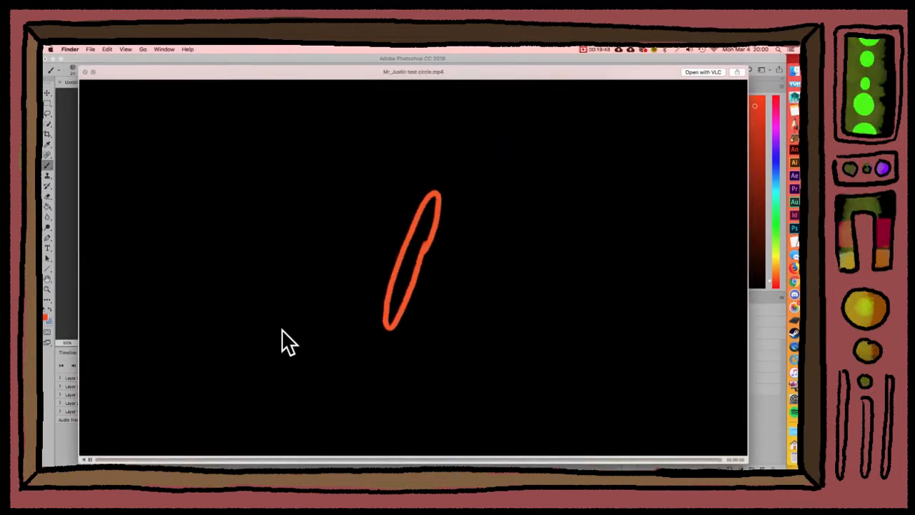
key(space)
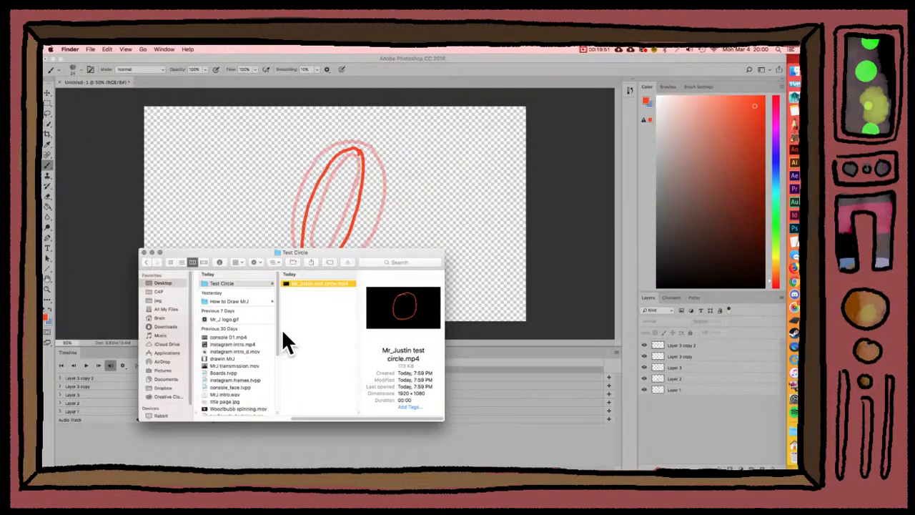